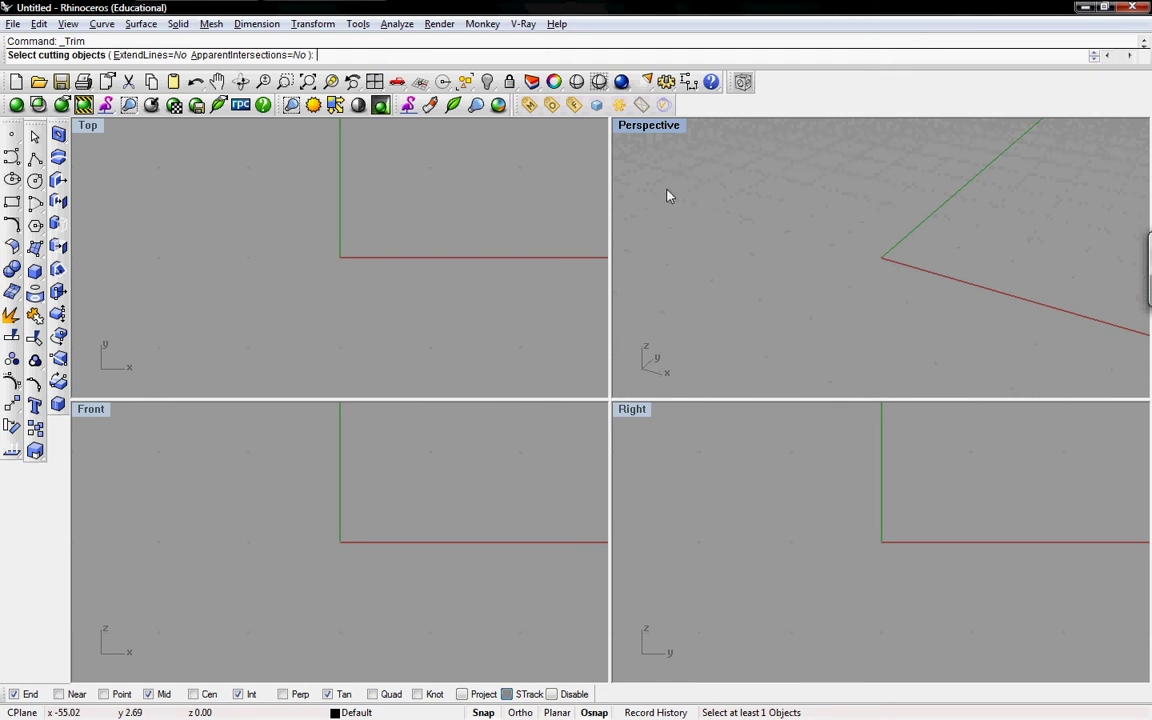
Minimize Rhino and run the desktop Grasshopper installer through the Setup wizard to install version 0.5
mouse_move(350, 5)
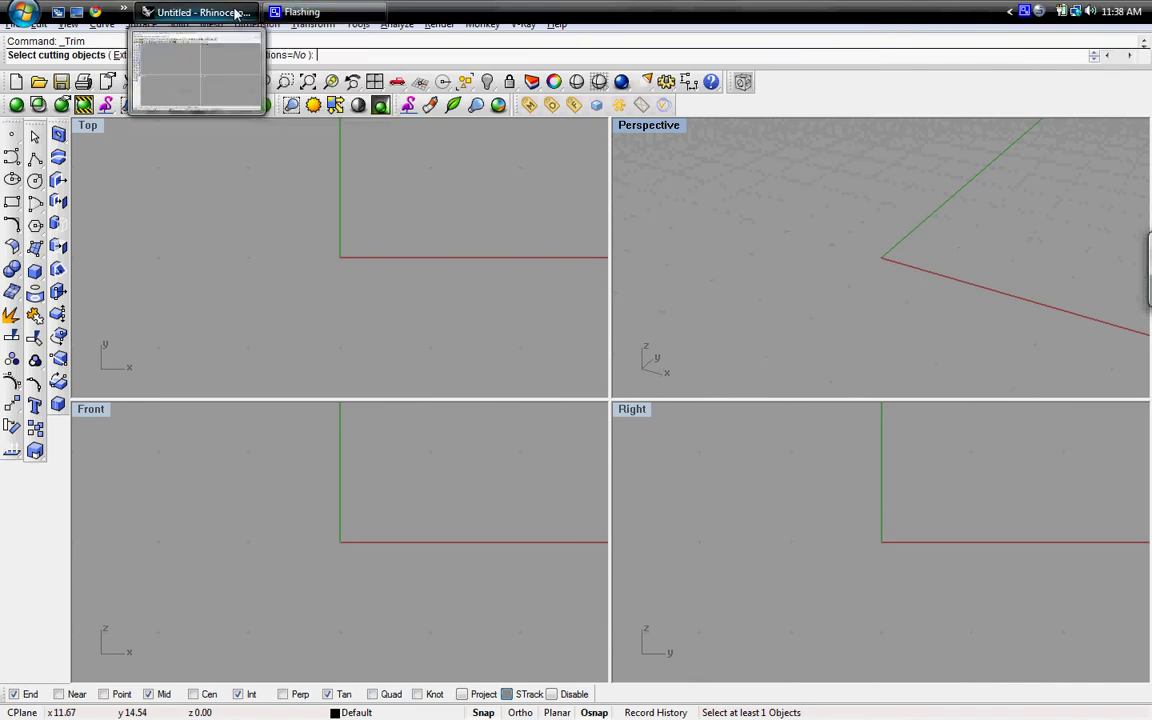
click(236, 13)
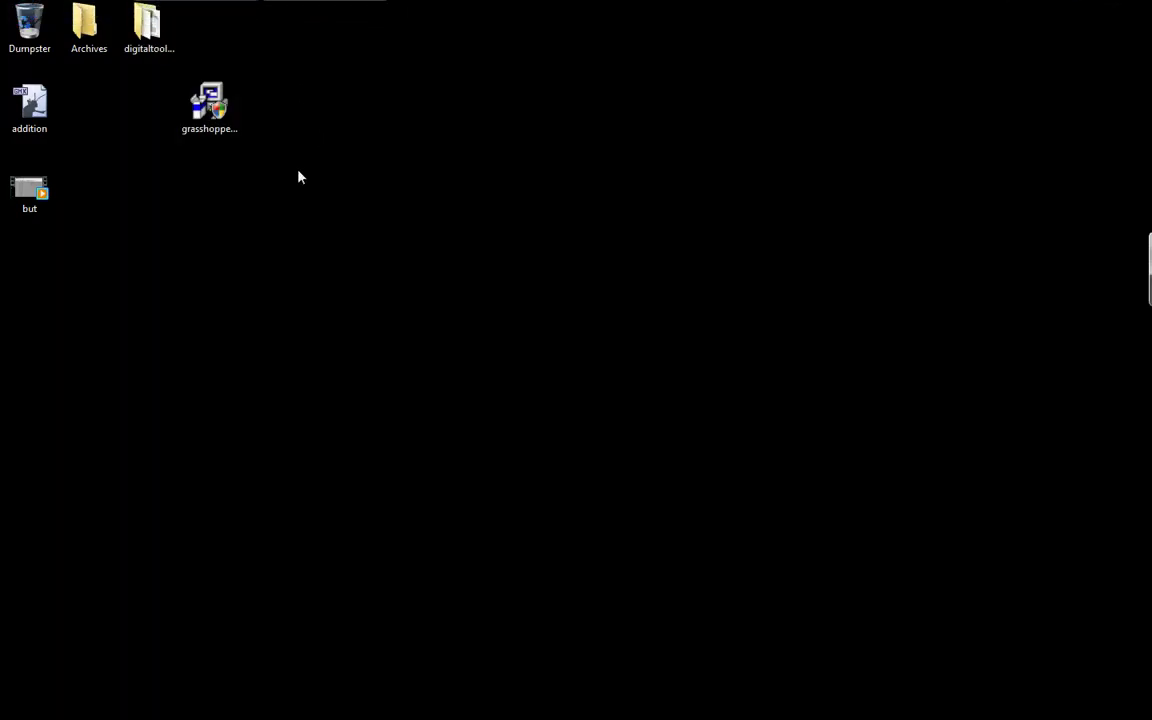
click(221, 110)
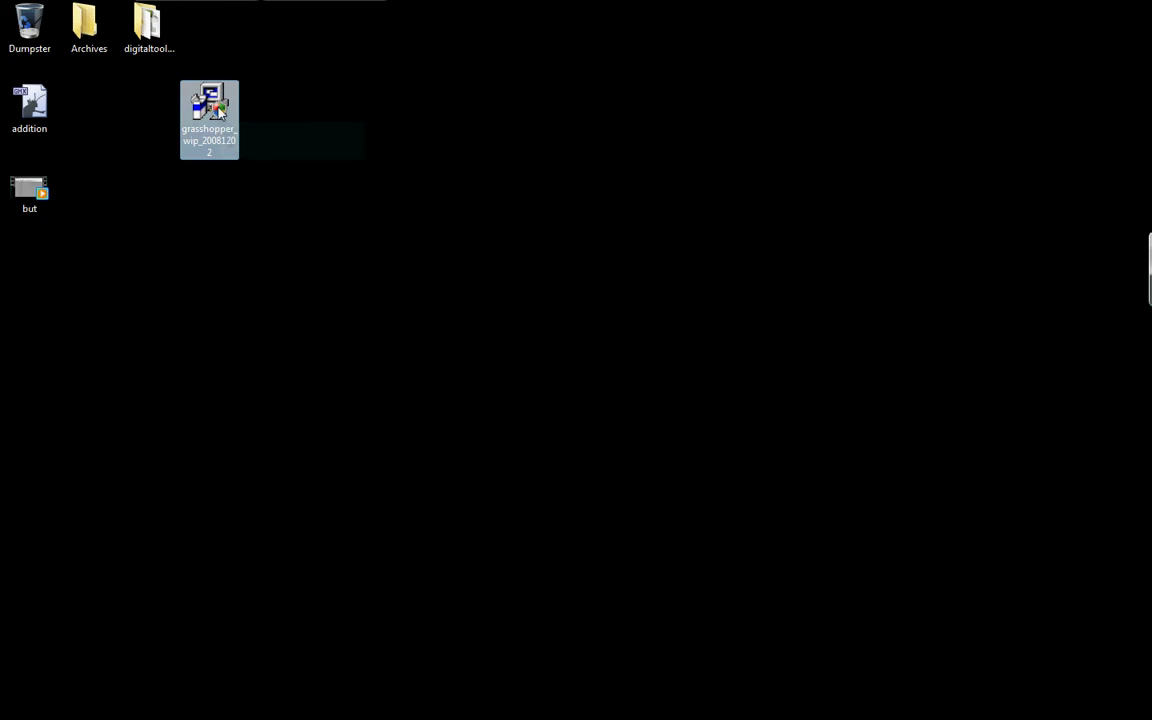
mouse_move(218, 107)
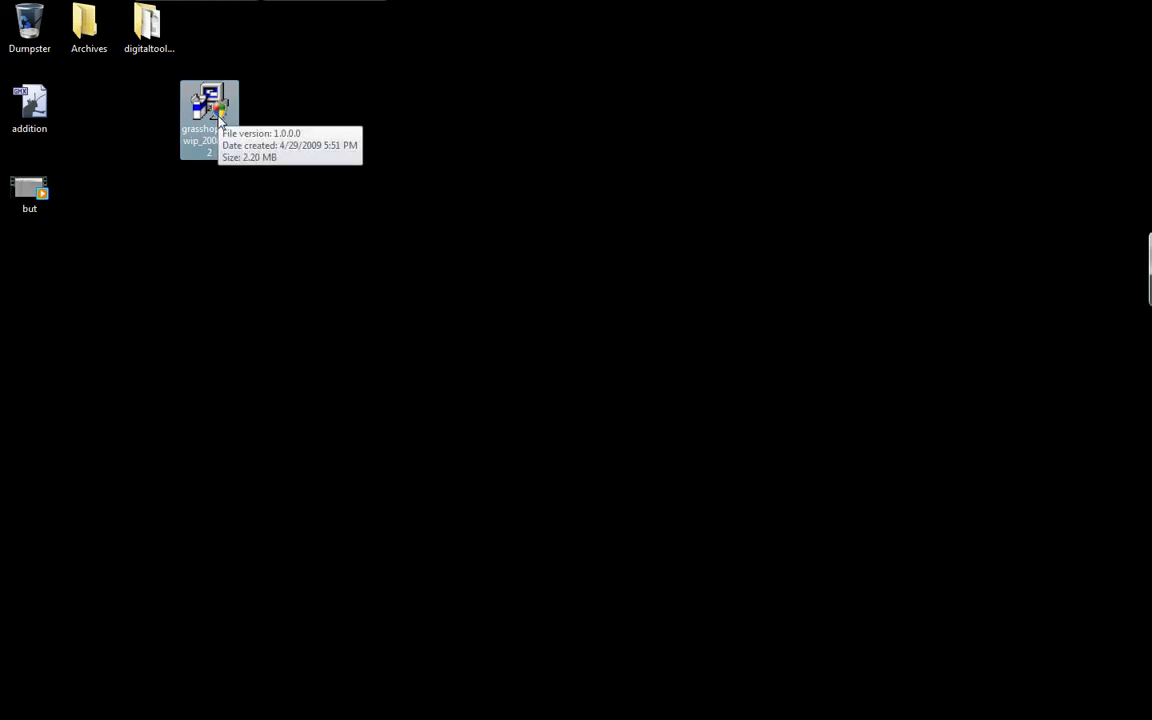
double_click(195, 94)
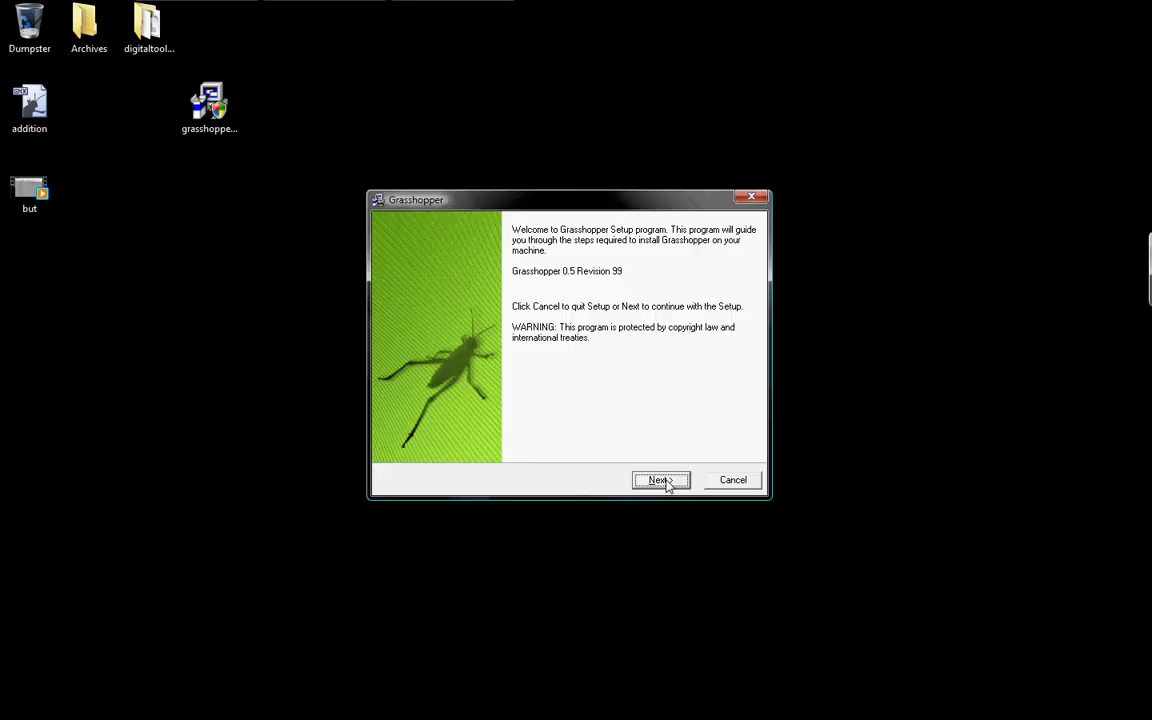
click(661, 480)
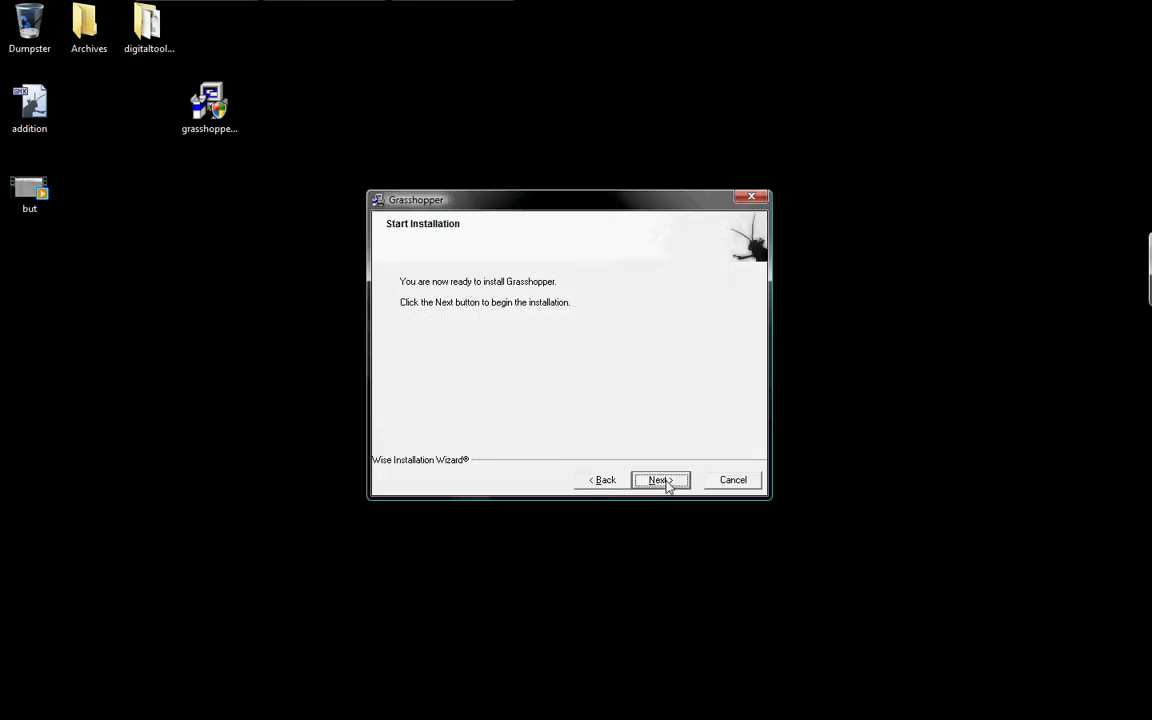
click(667, 484)
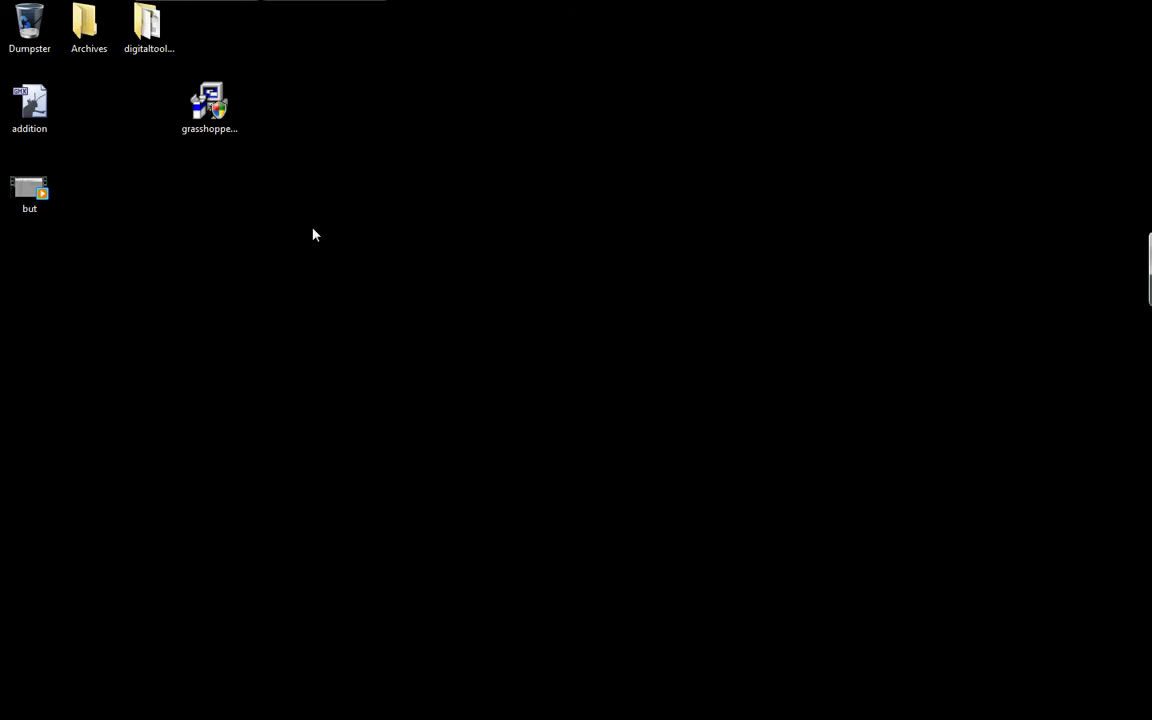
Return to Rhino, cancel Trim, try the Grasshopper command (unknown), then enter PlugIn at the prompt
click(195, 12)
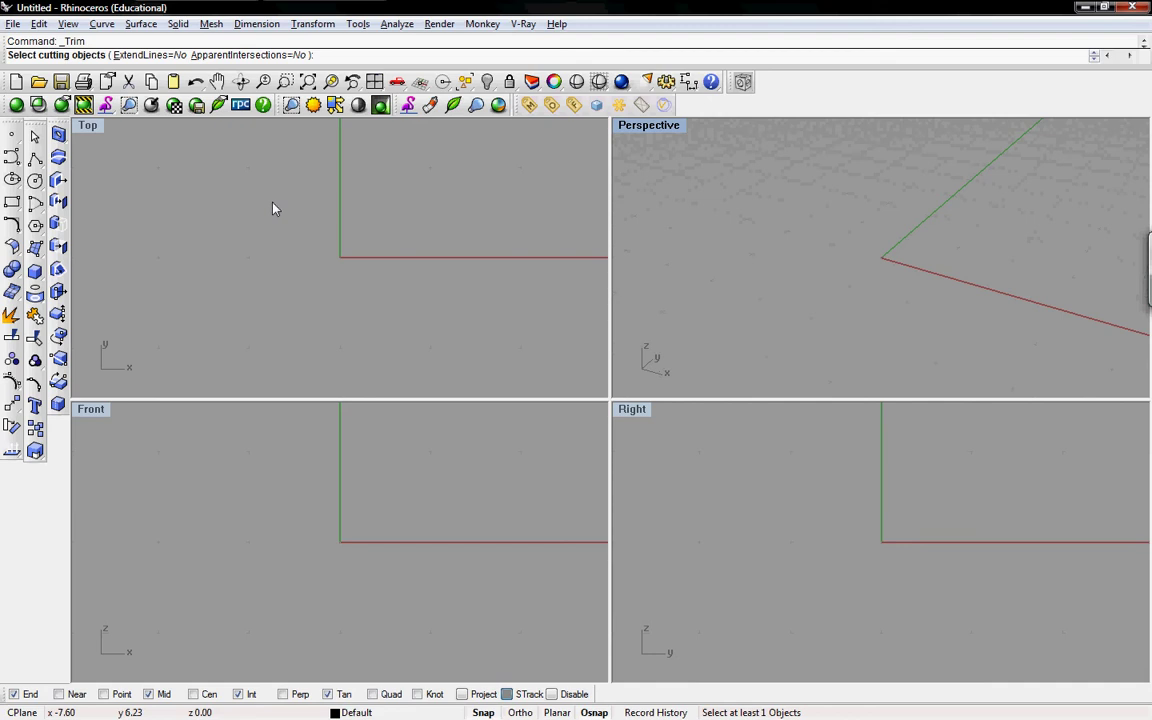
key(Escape)
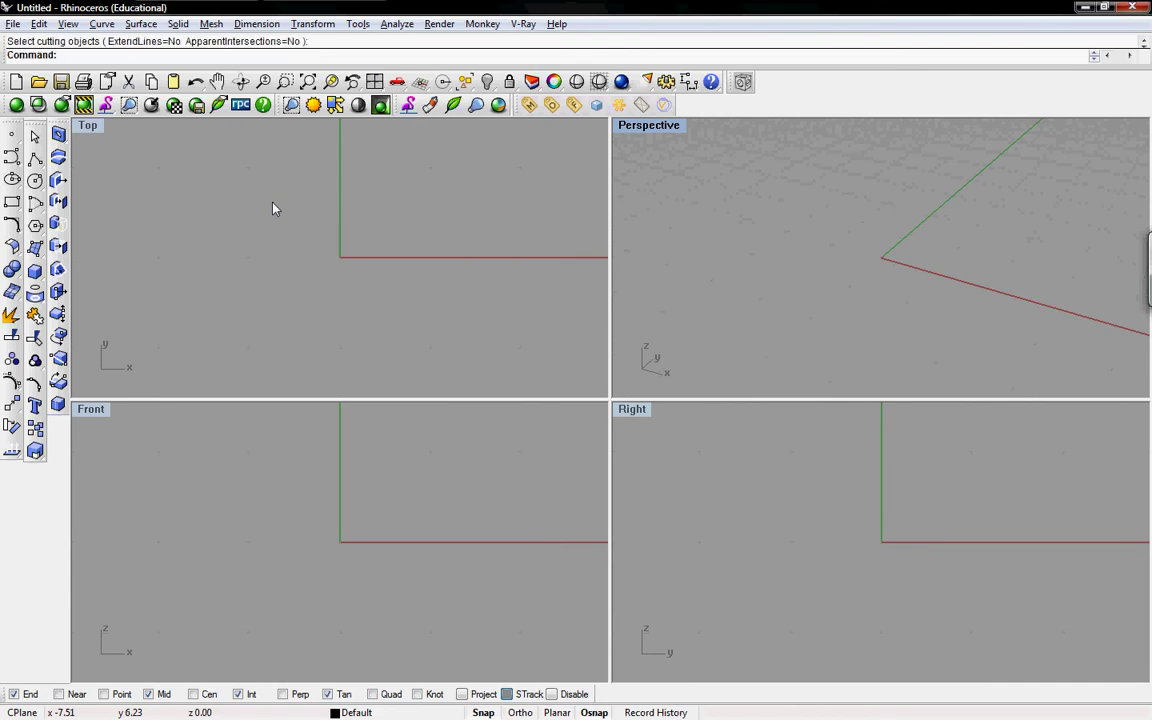
text(Grasshopper)
key(Return)
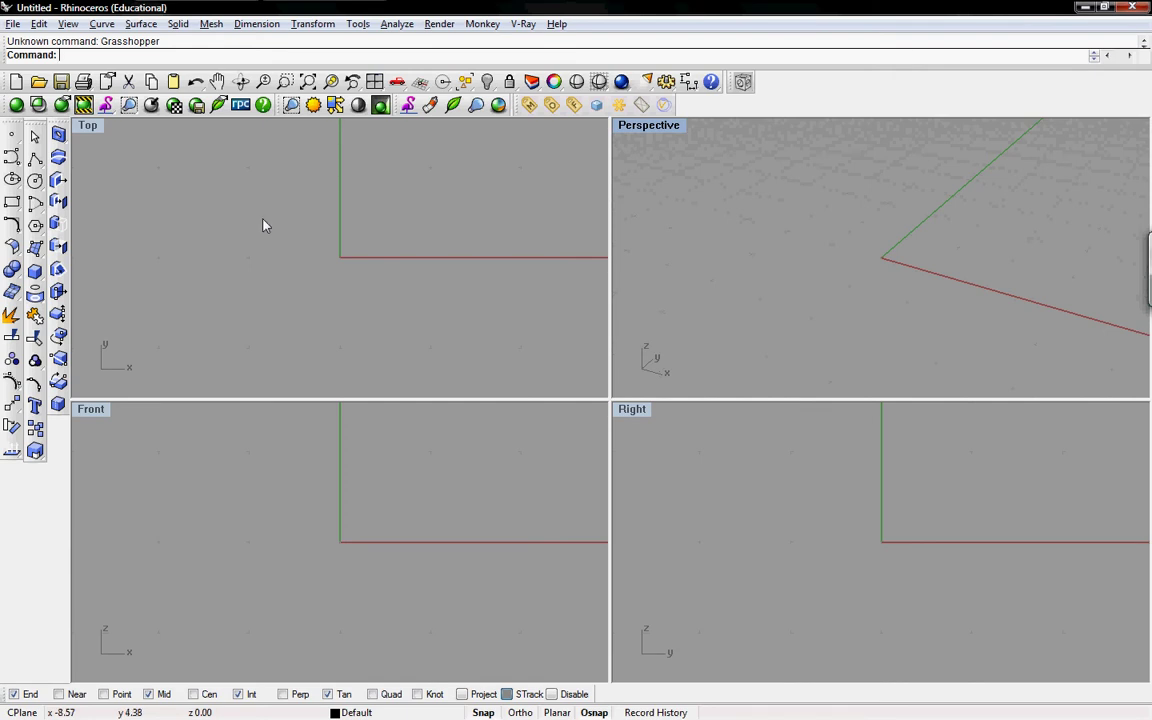
text(PlugInManager)
Open the Plug-ins page of Rhino Options and scroll down the list of installed plug-ins
key(Return)
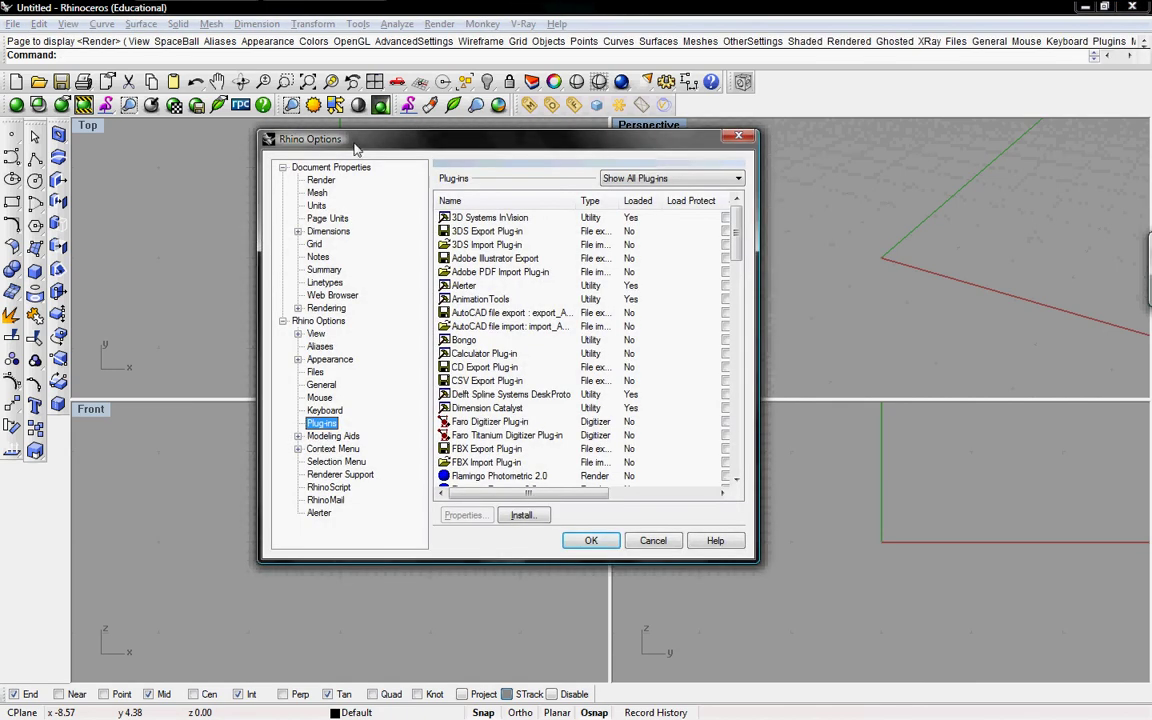
drag(353, 148, 332, 159)
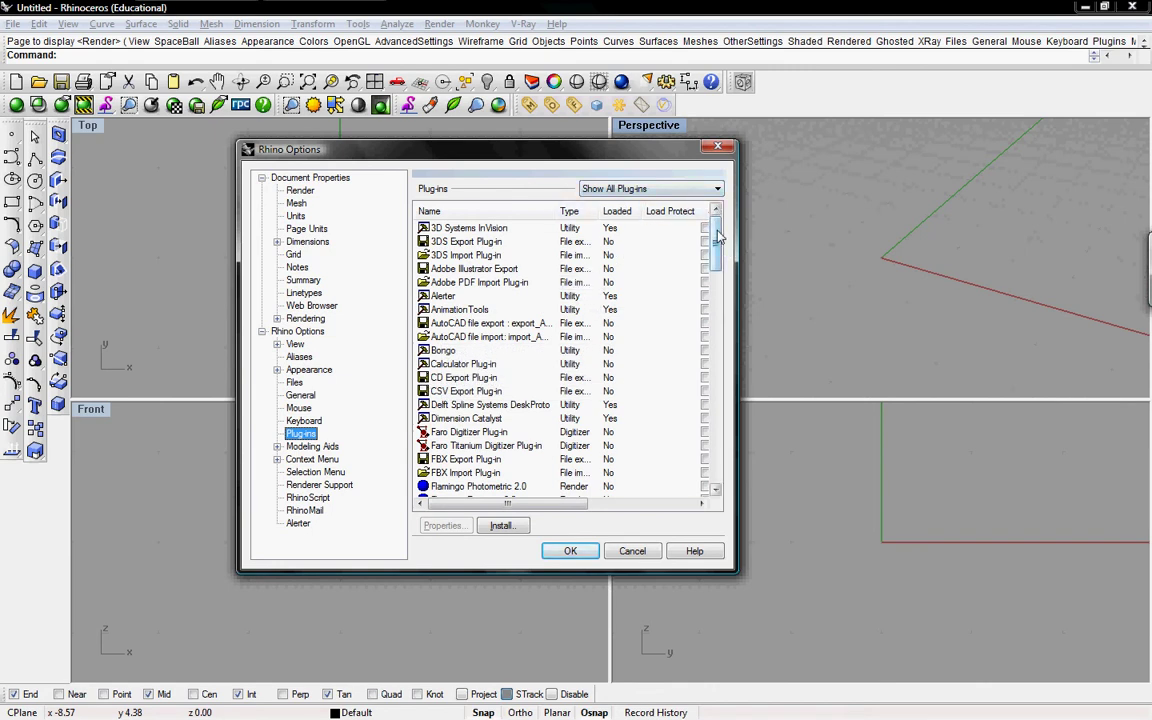
scroll(714, 247, down, 1)
drag(714, 247, 709, 360)
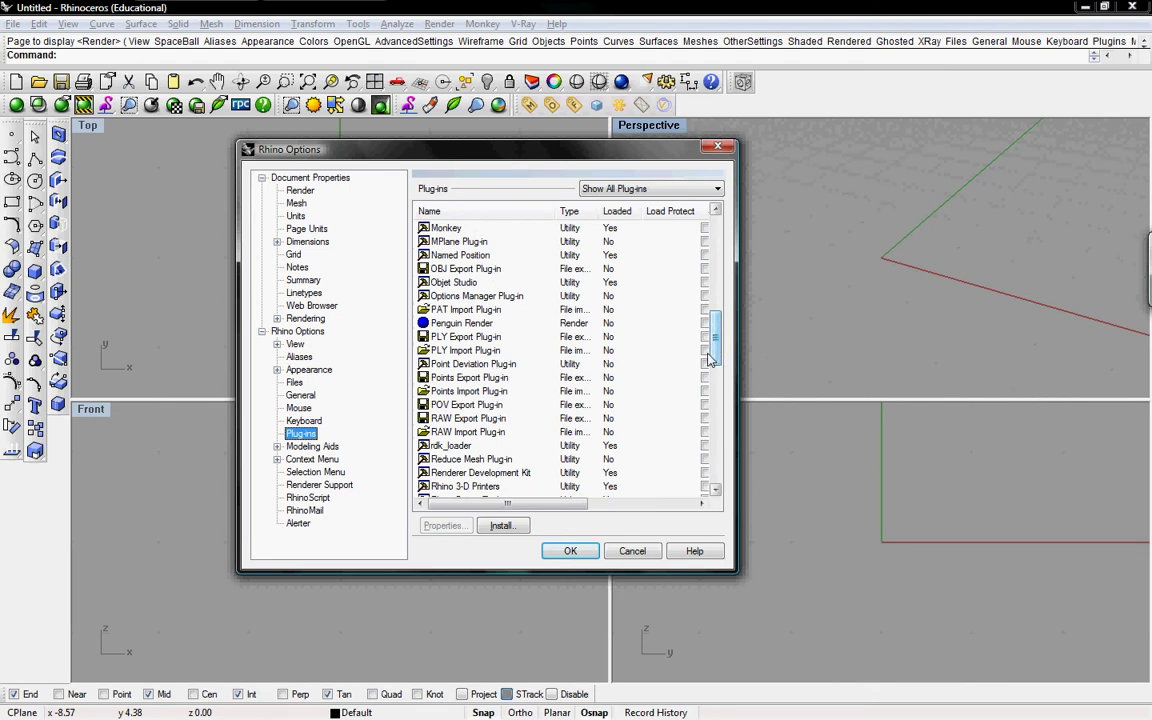
Load the Grasshopper plug-in from the Plug-ins\Grasshopper folder and close Rhino Options with OK
click(502, 527)
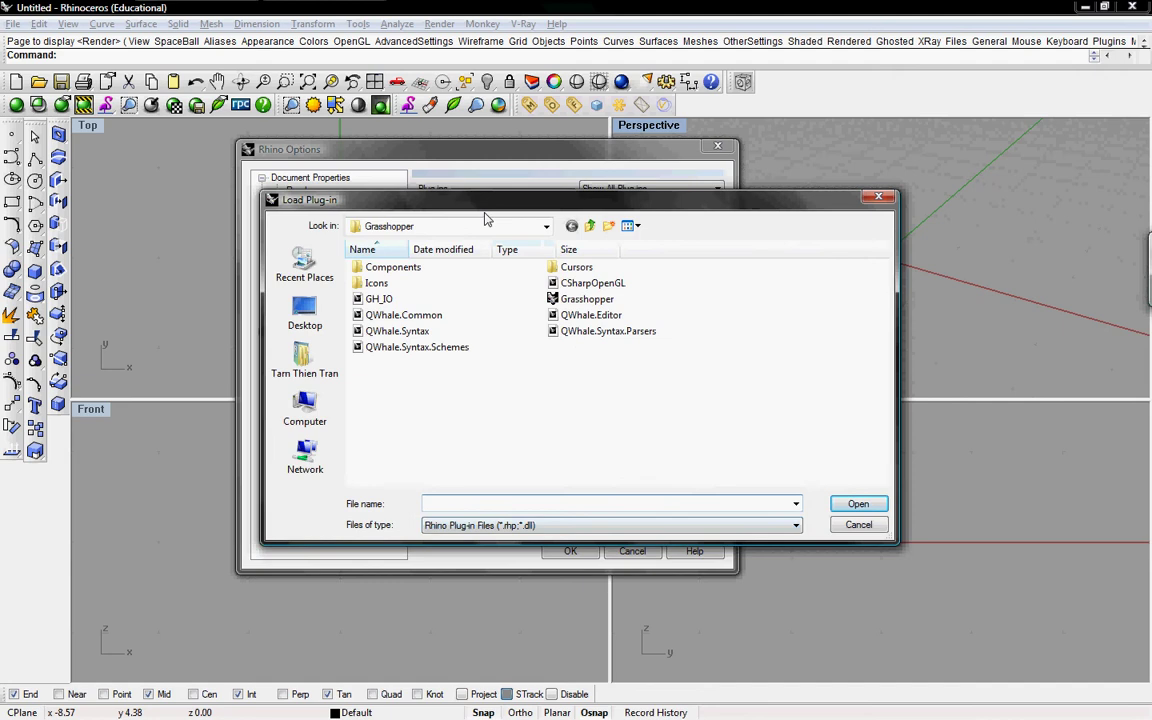
drag(505, 208, 491, 198)
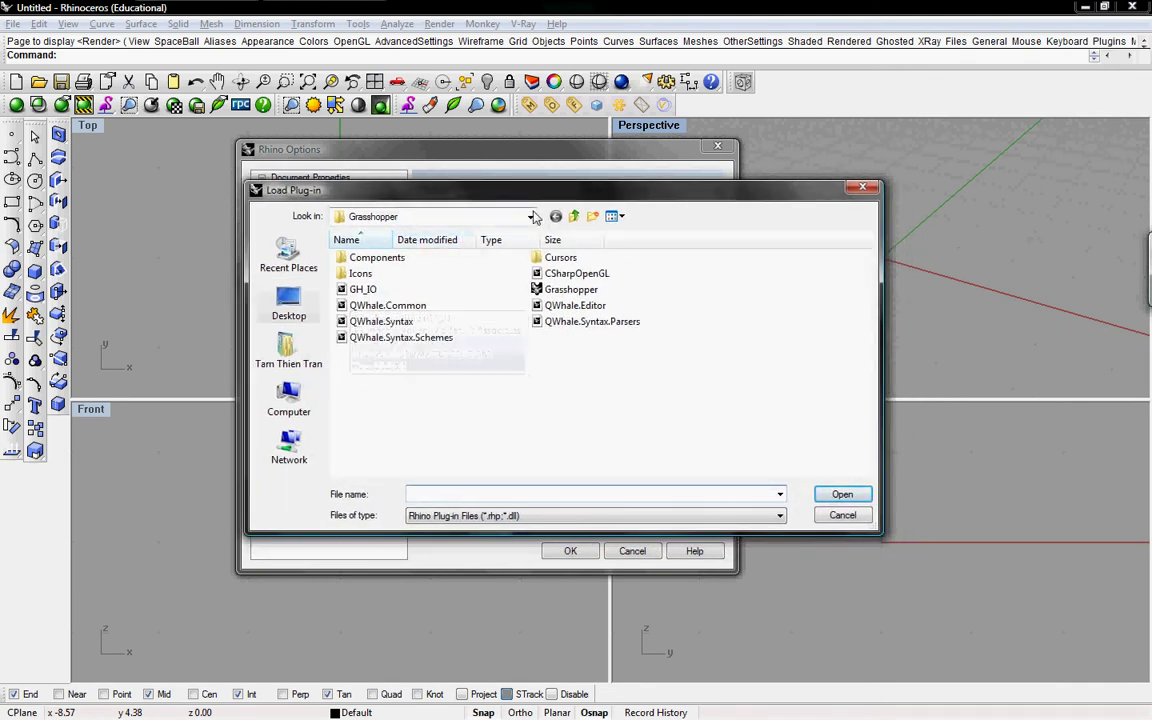
click(530, 217)
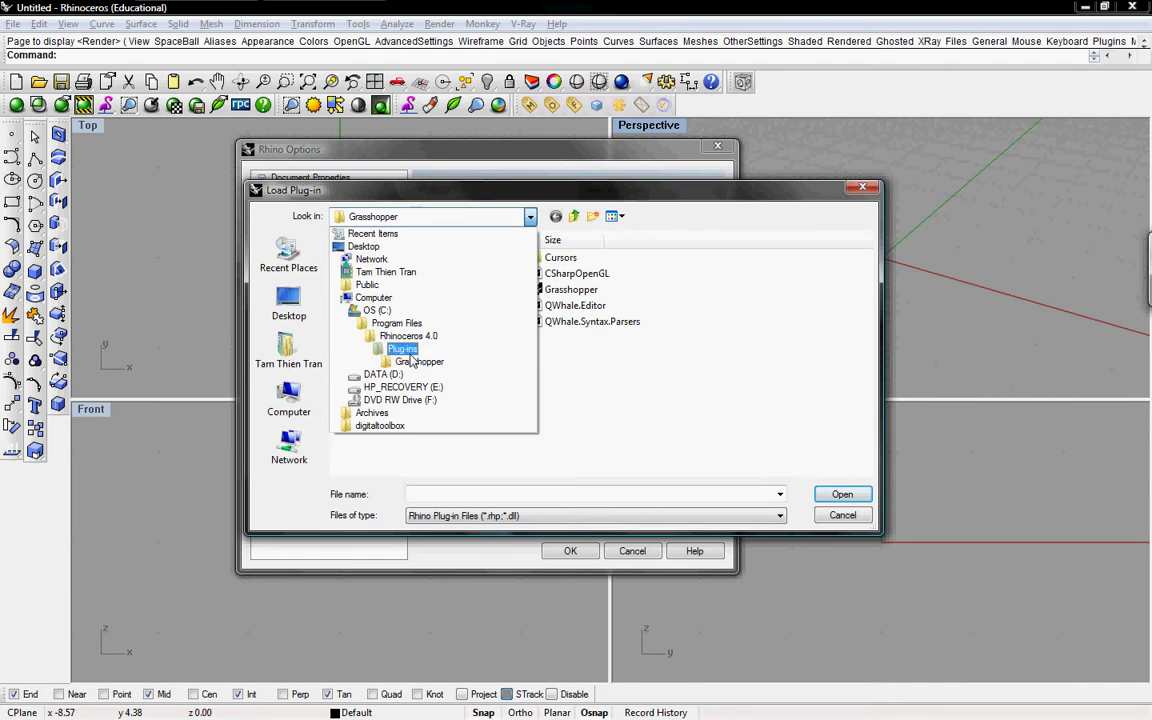
click(418, 350)
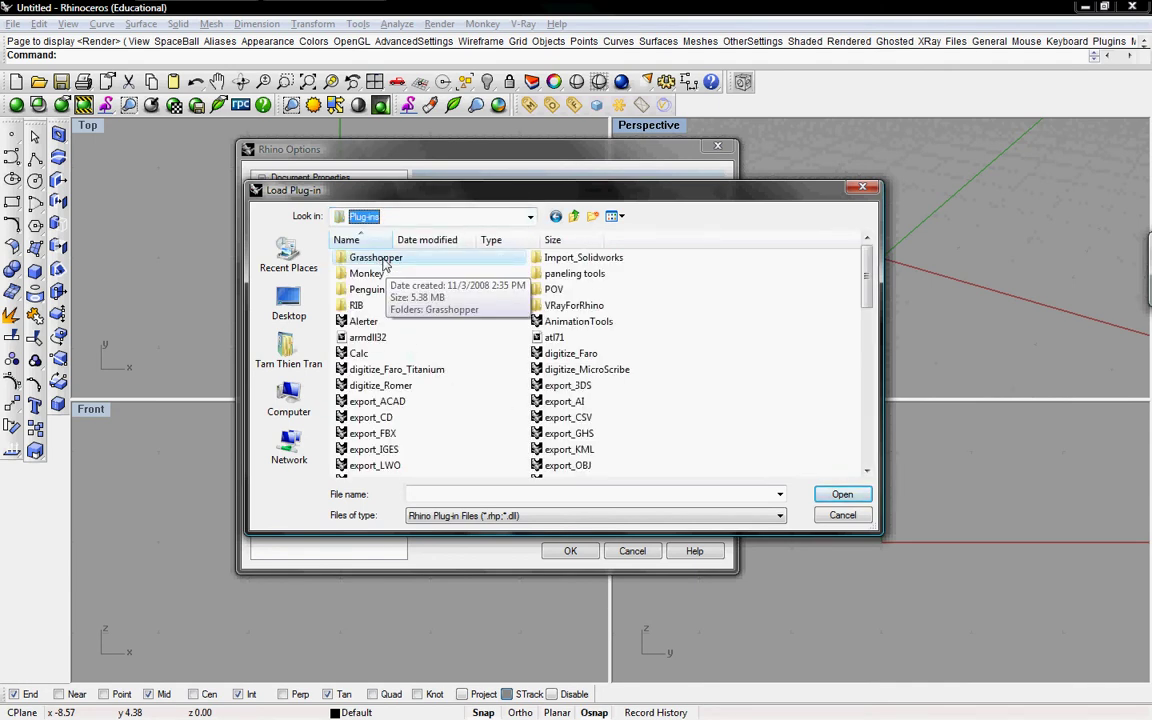
double_click(378, 258)
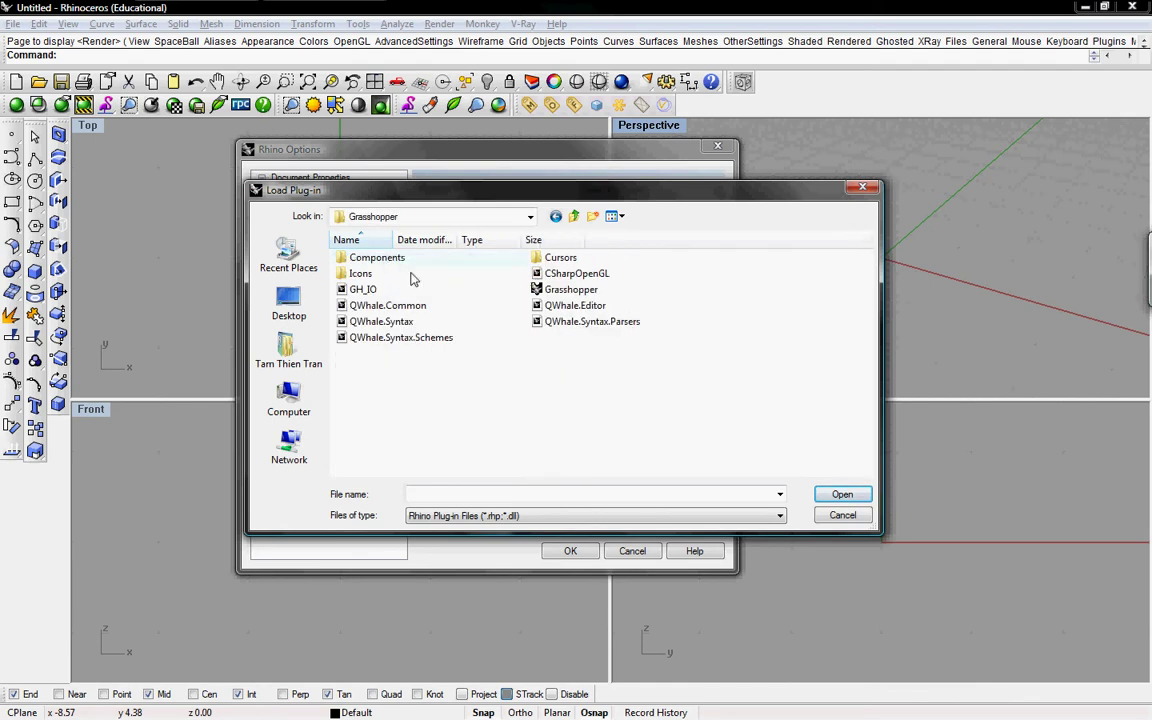
click(550, 290)
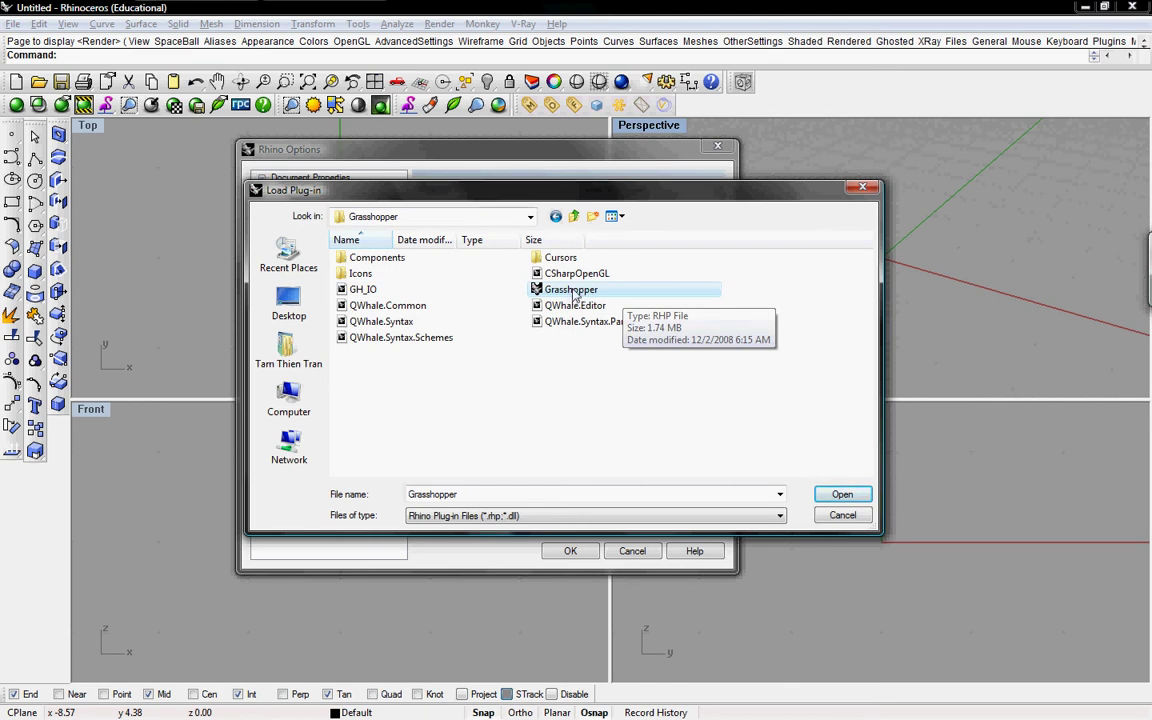
click(842, 495)
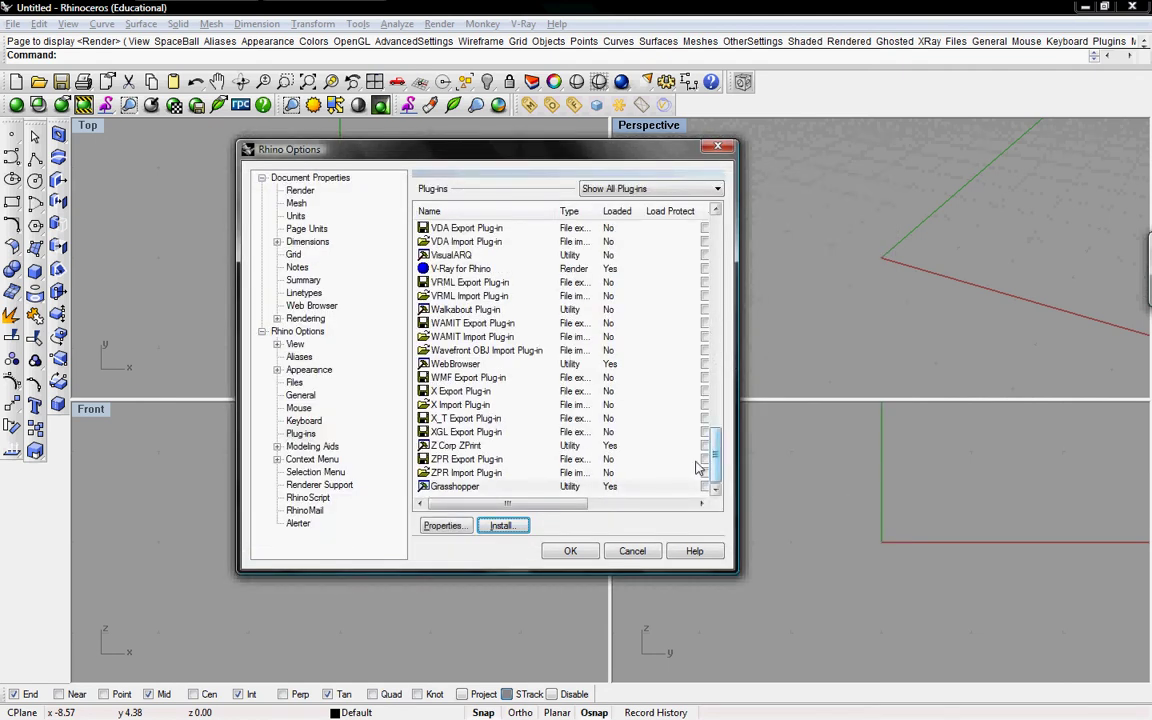
mouse_move(450, 488)
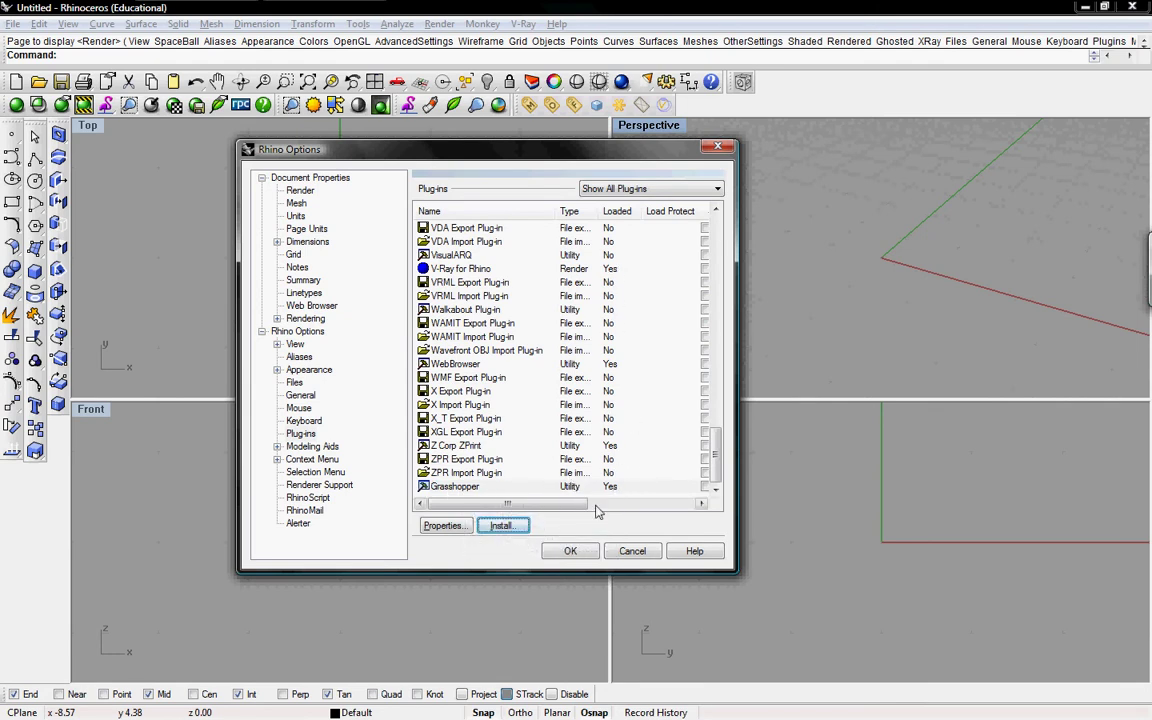
click(569, 551)
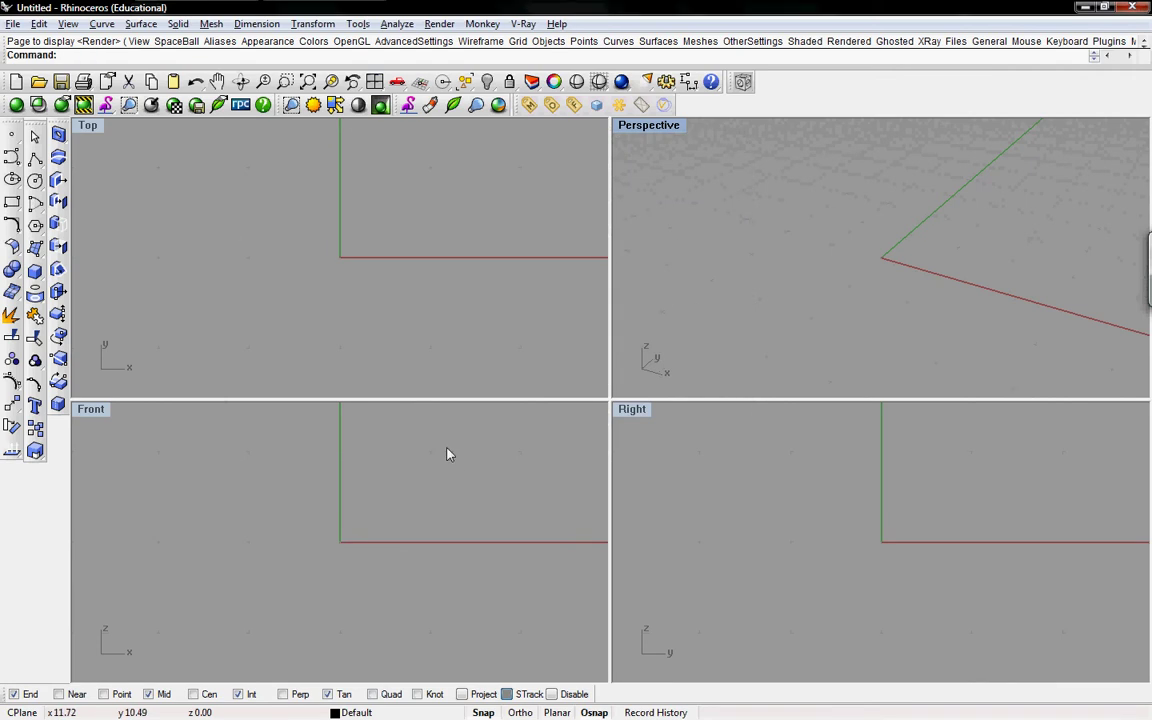
Launch the Grasshopper editor from Rhino's command line and nudge its window into place
text(Grasshopper)
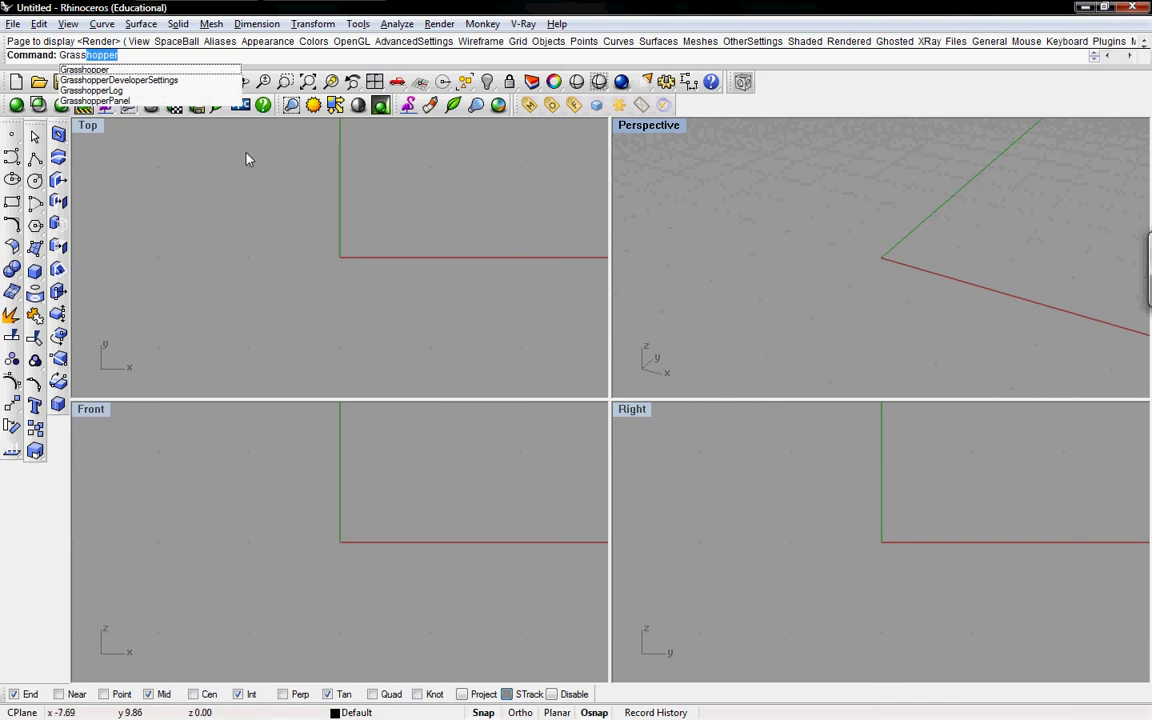
click(150, 64)
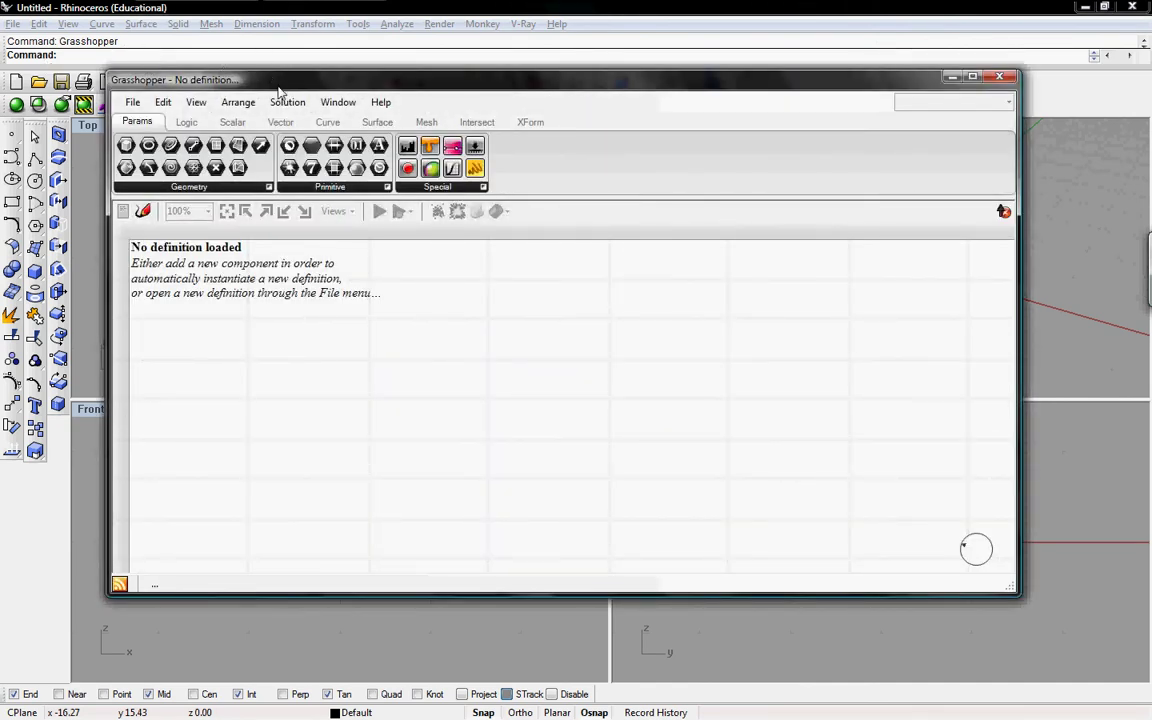
mouse_move(282, 80)
mouse_down()
mouse_move(260, 80)
mouse_move(290, 92)
mouse_move(276, 89)
mouse_up()
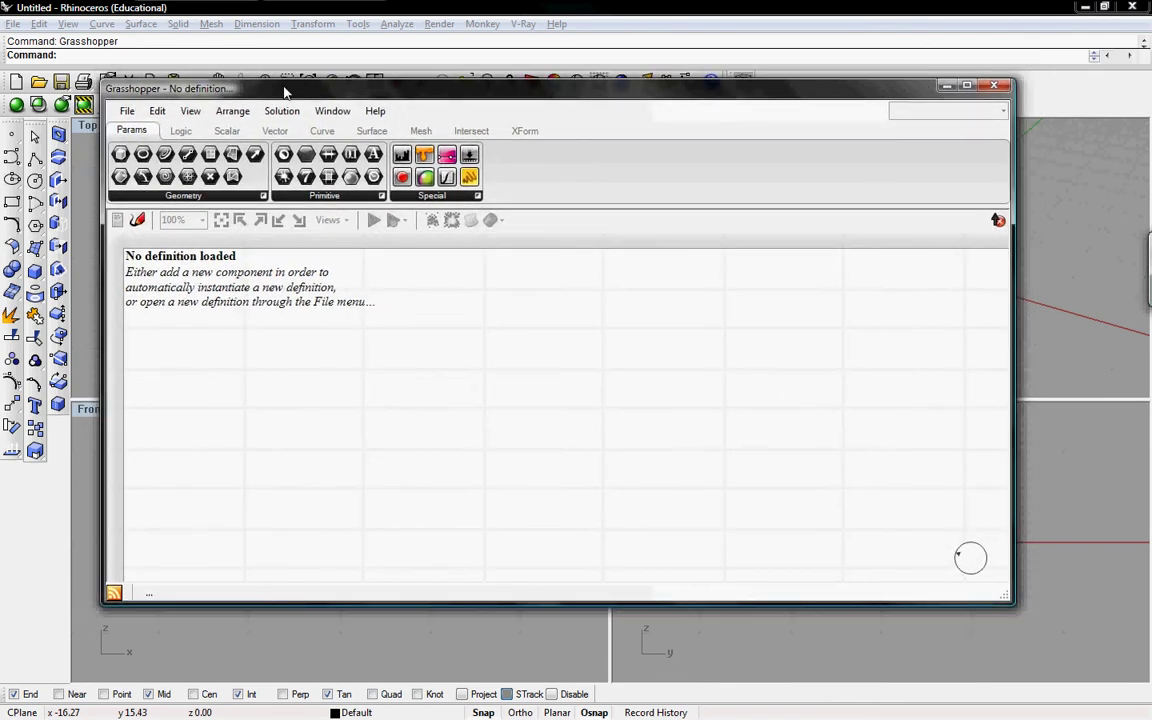
mouse_move(866, 90)
mouse_down()
mouse_move(825, 98)
mouse_move(907, 105)
mouse_move(886, 84)
mouse_up()
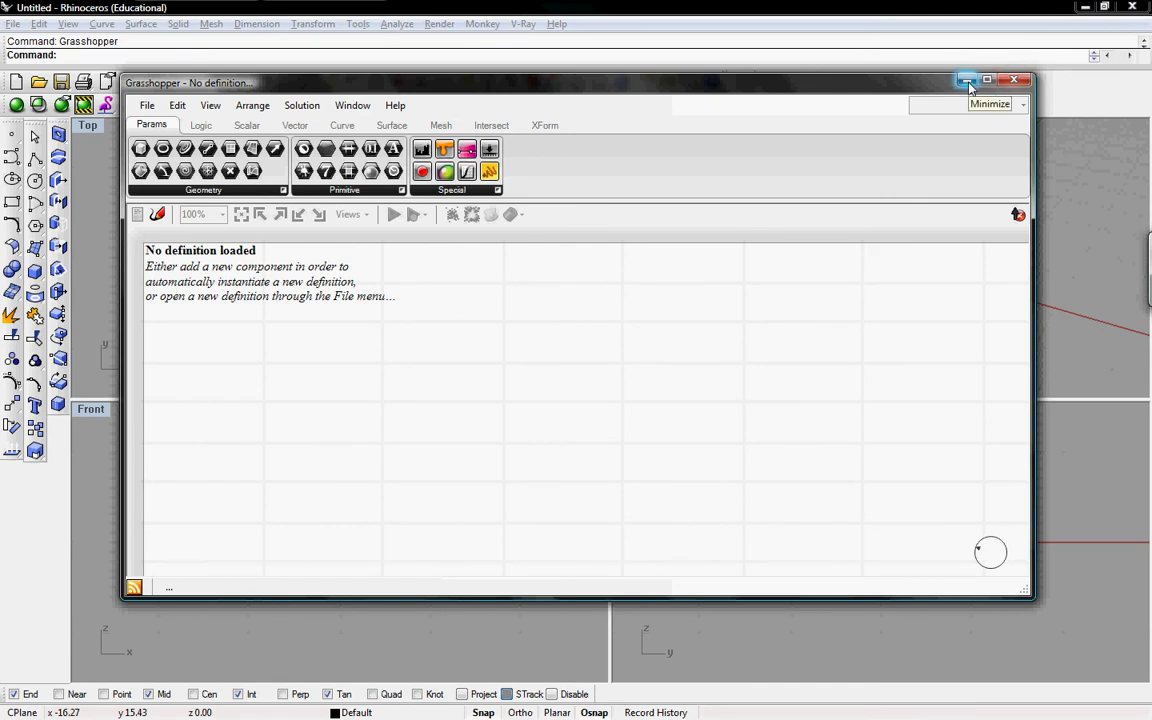
Minimize the editor and Rhino to the desktop, then restore Rhino with Grasshopper
click(968, 81)
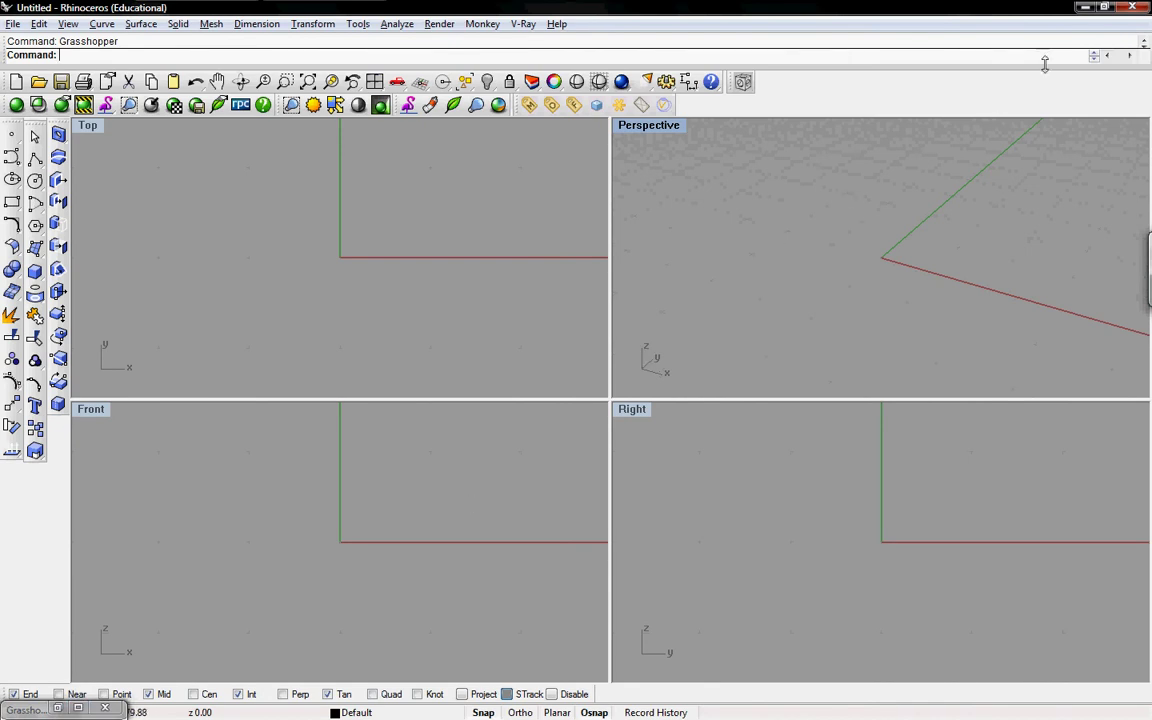
key(super+d)
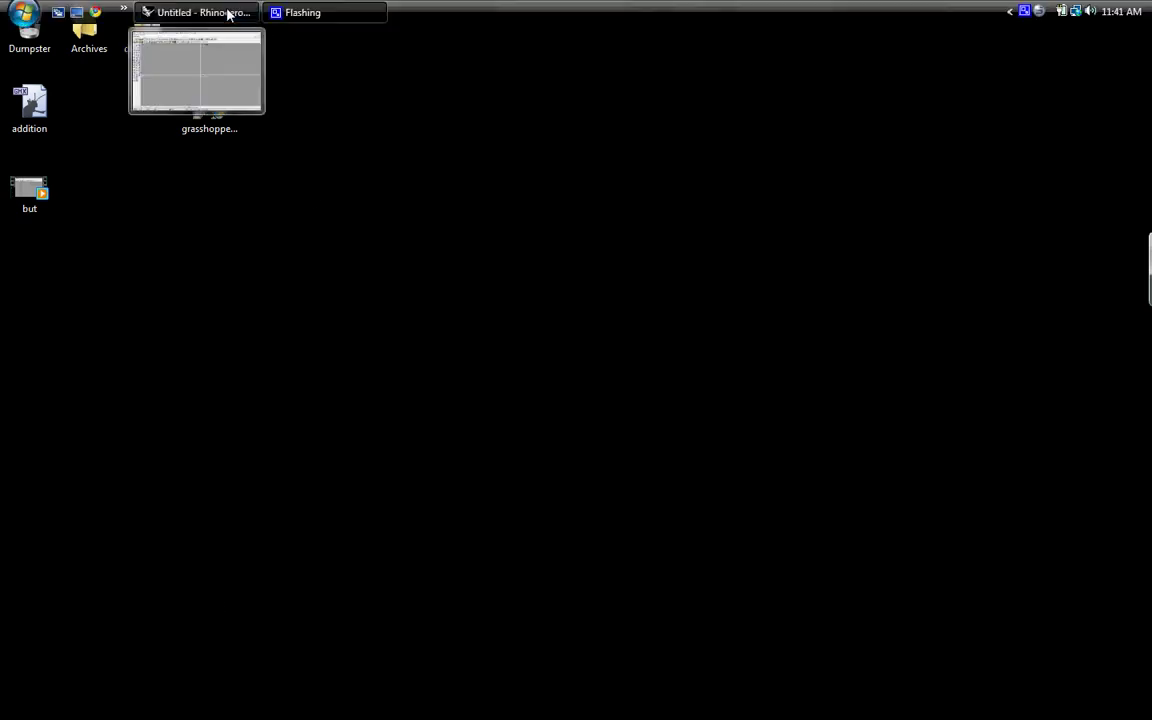
click(224, 9)
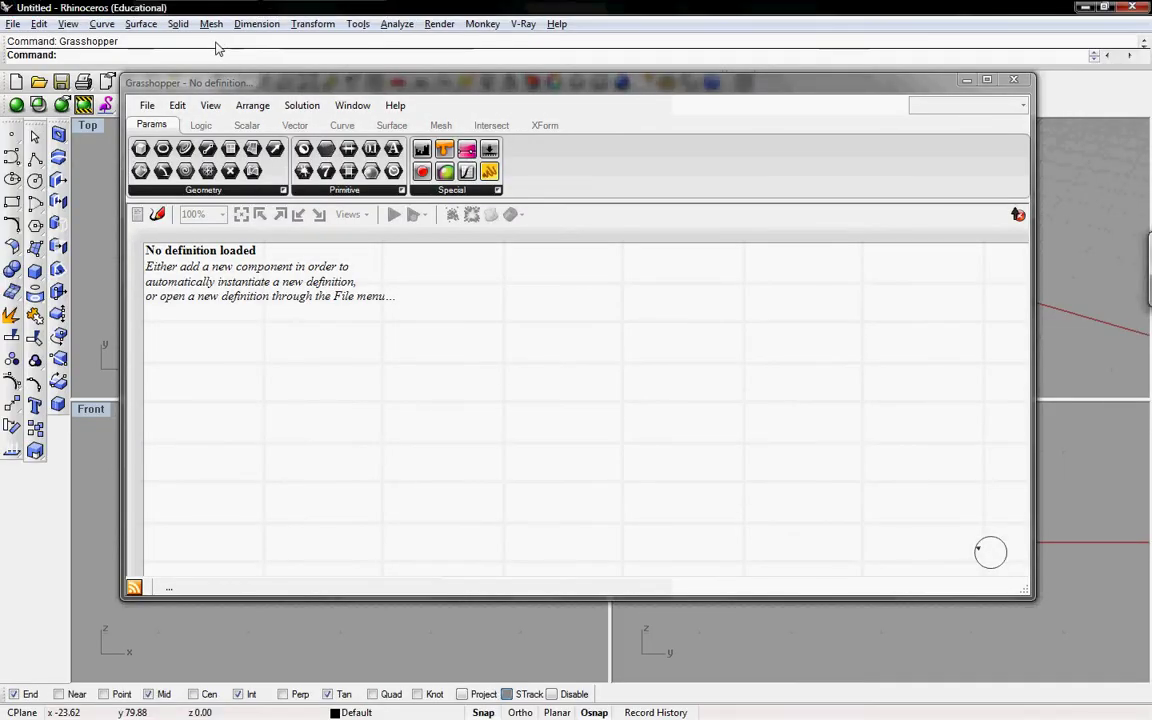
Move the Grasshopper window to the top-left, enlarge it, and browse the File menu
drag(236, 90, 225, 107)
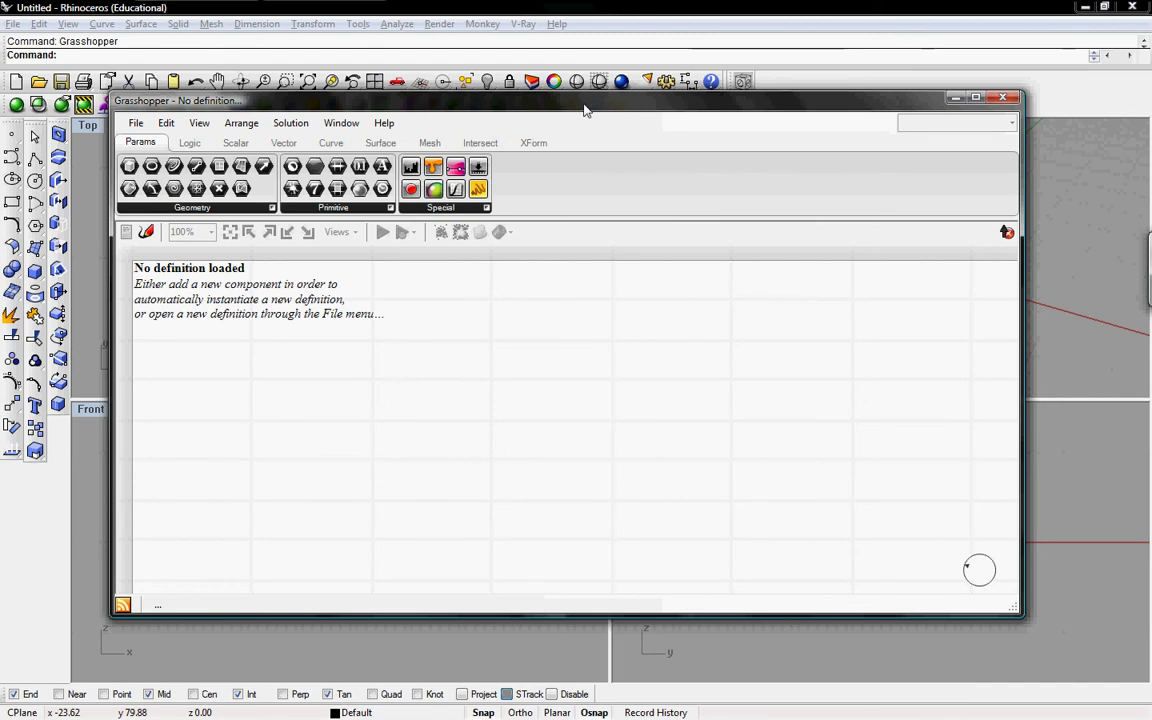
drag(584, 104, 534, 58)
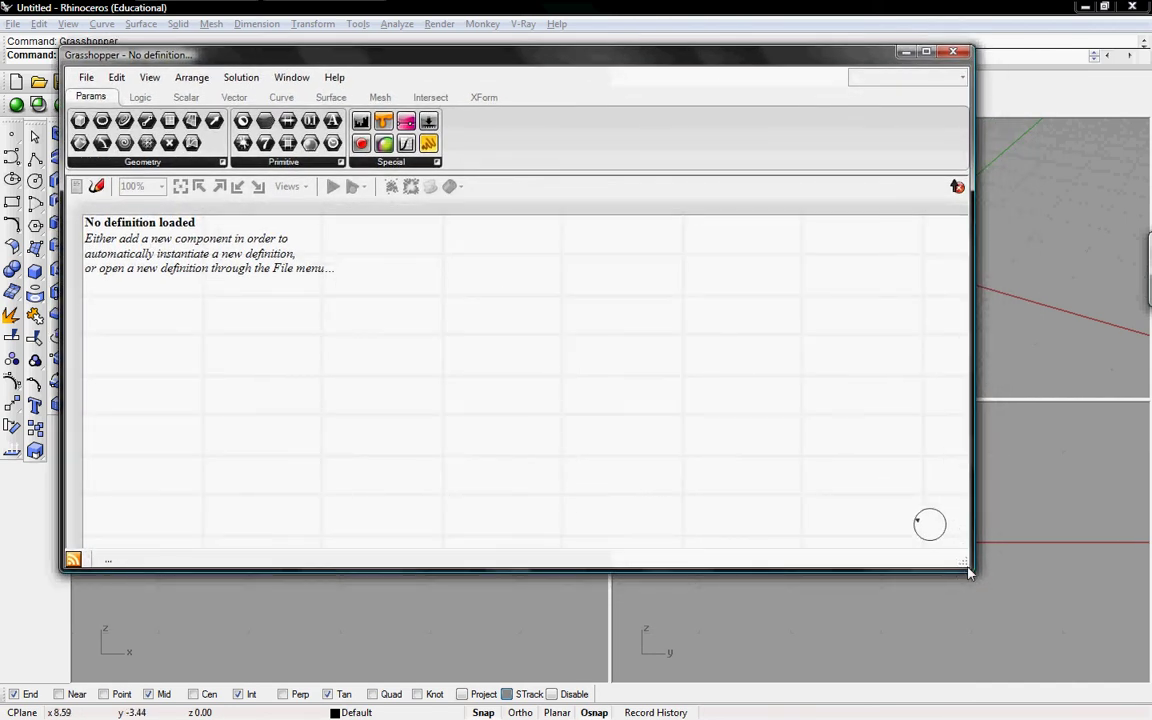
drag(968, 572, 1126, 682)
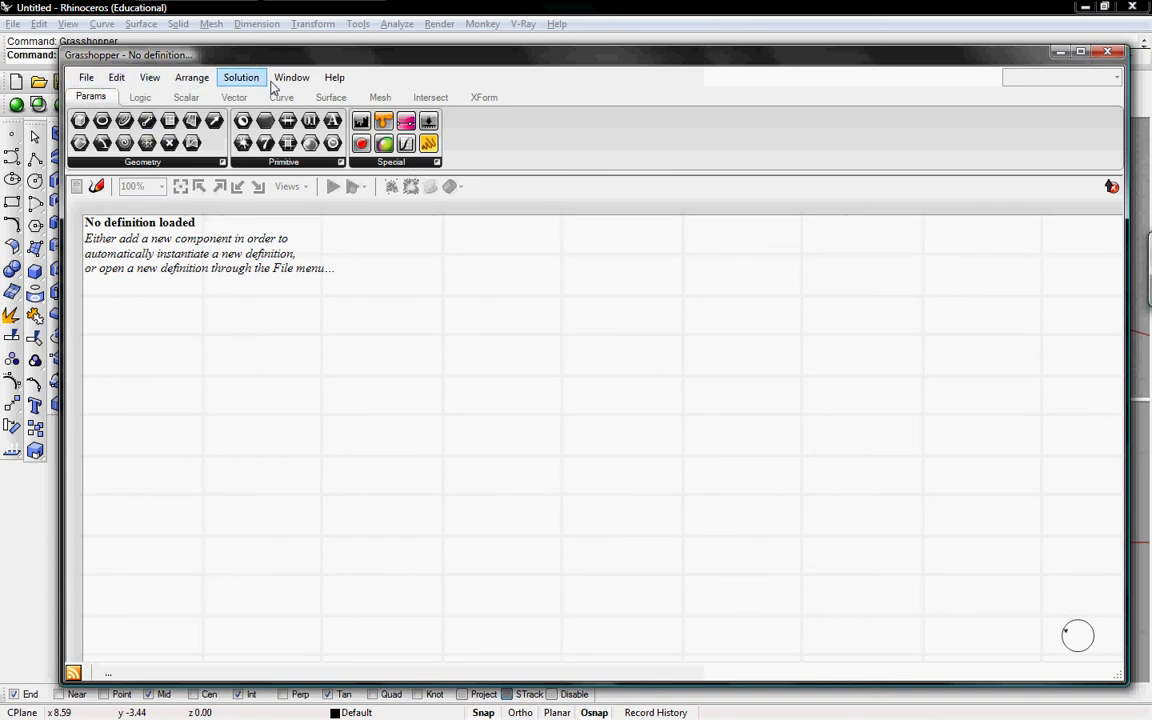
click(86, 78)
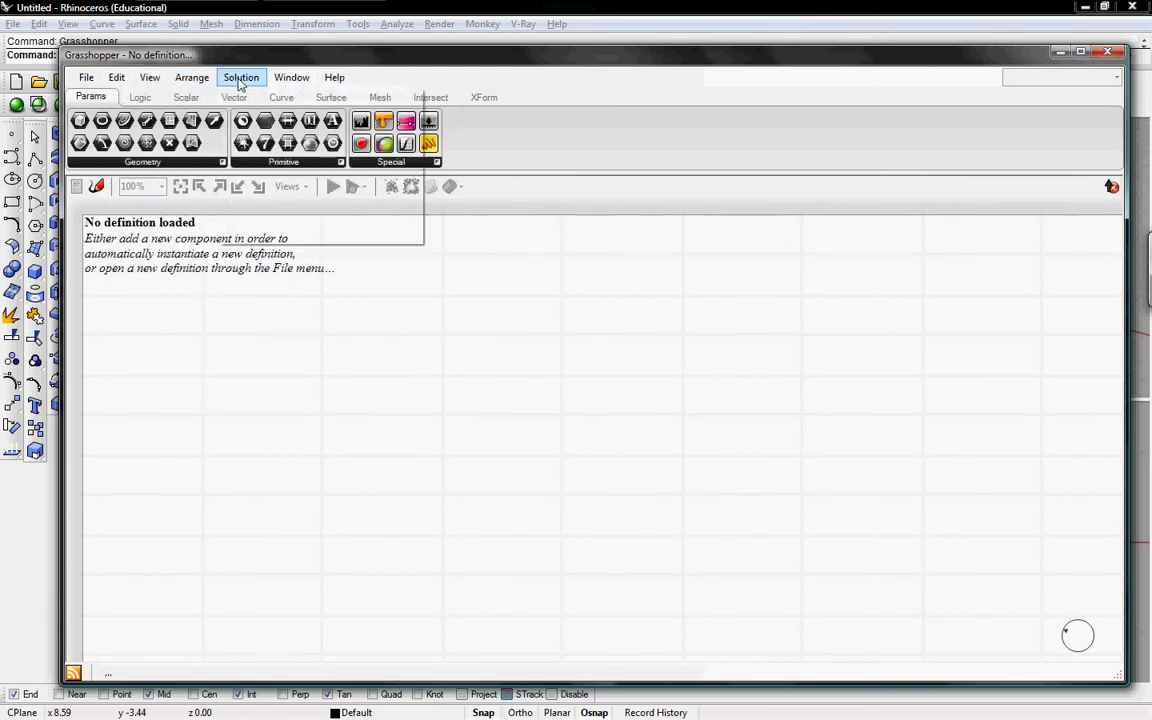
click(375, 77)
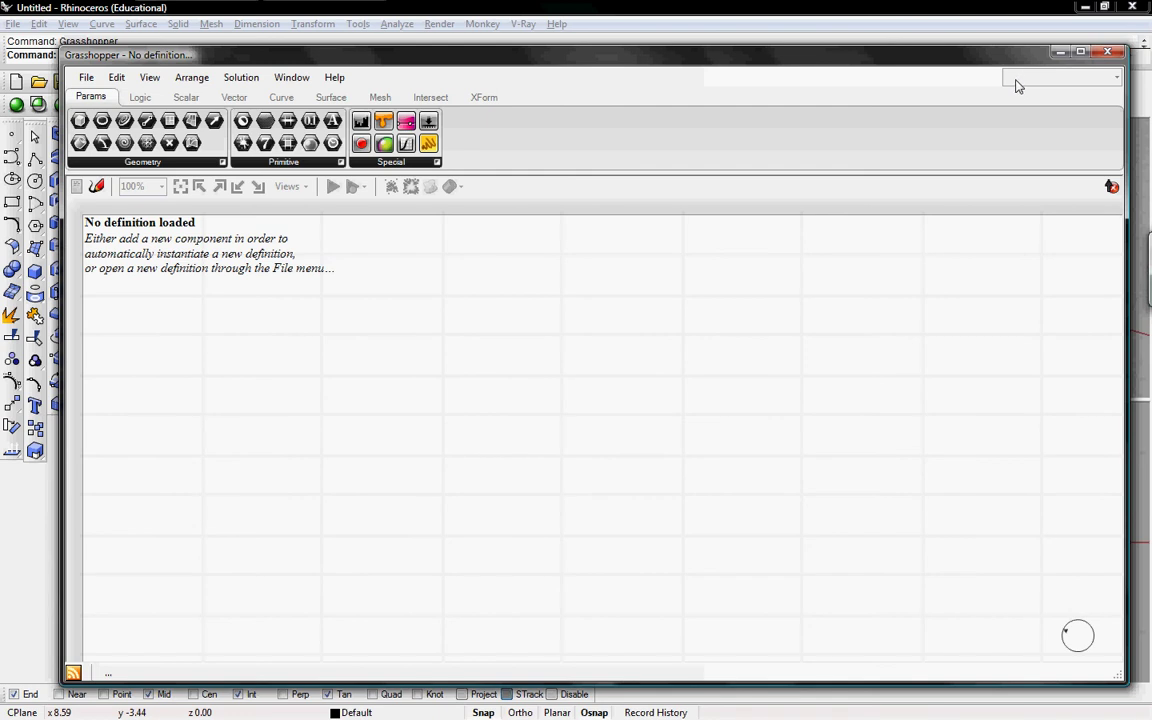
Open the 'addition' definition from the Desktop and zoom the canvas to view it
click(86, 78)
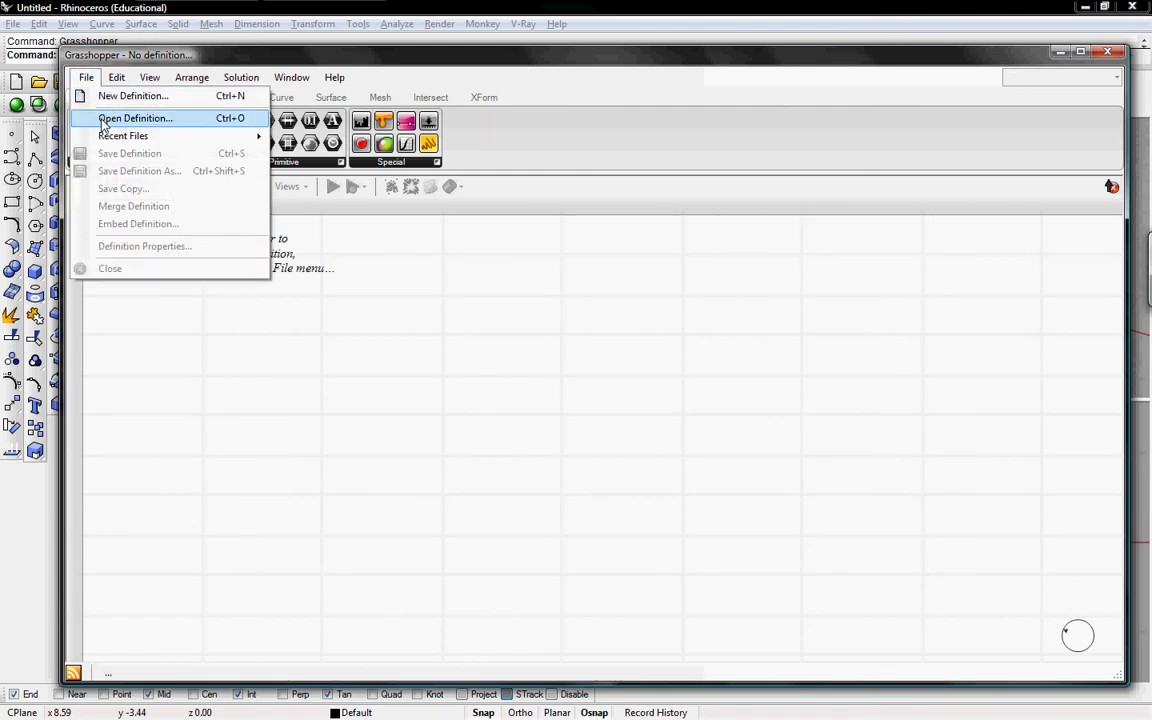
click(134, 118)
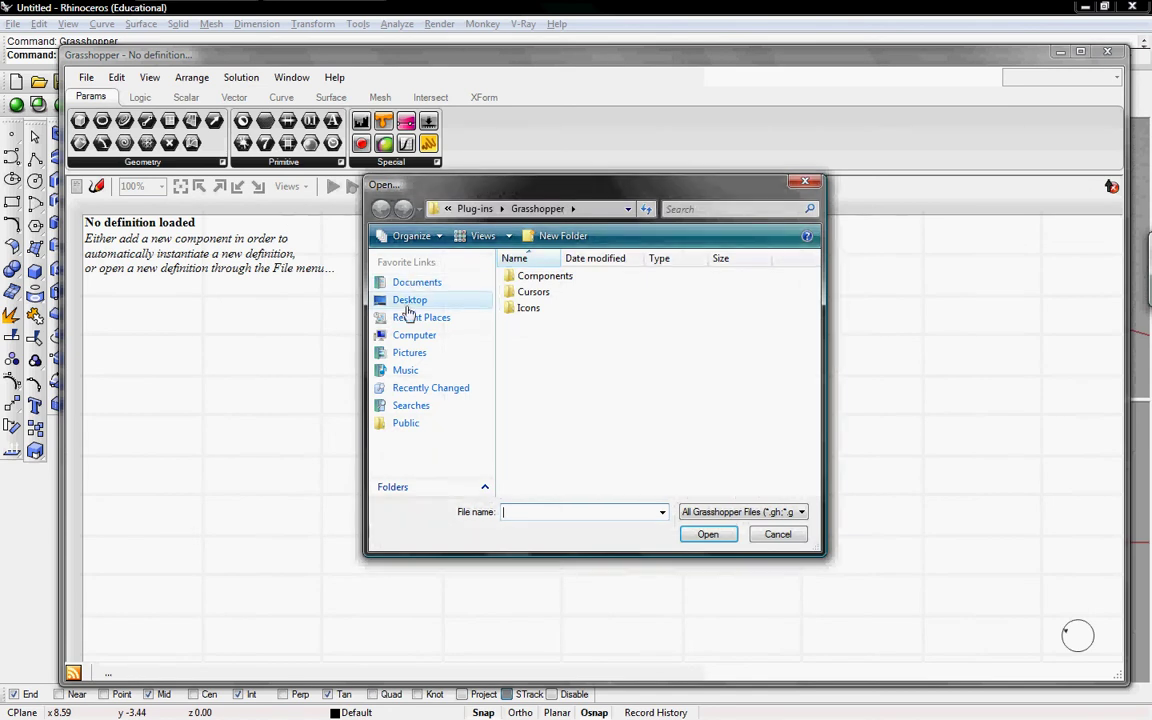
click(405, 302)
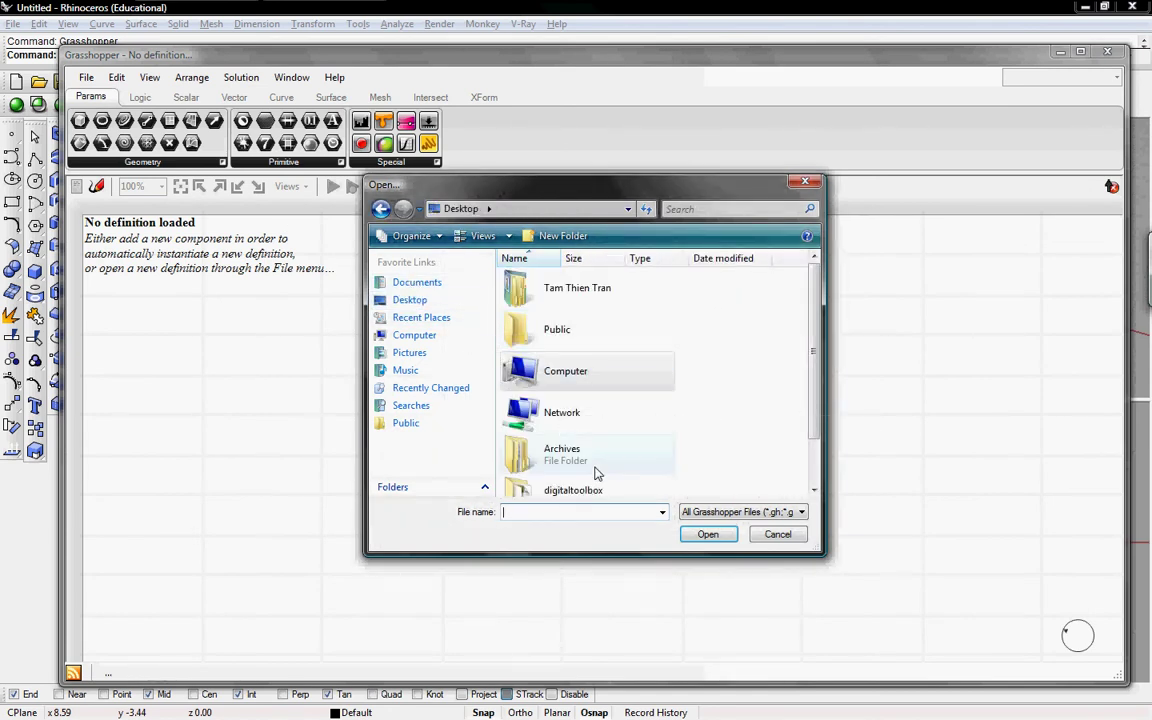
scroll(650, 478, down, 2)
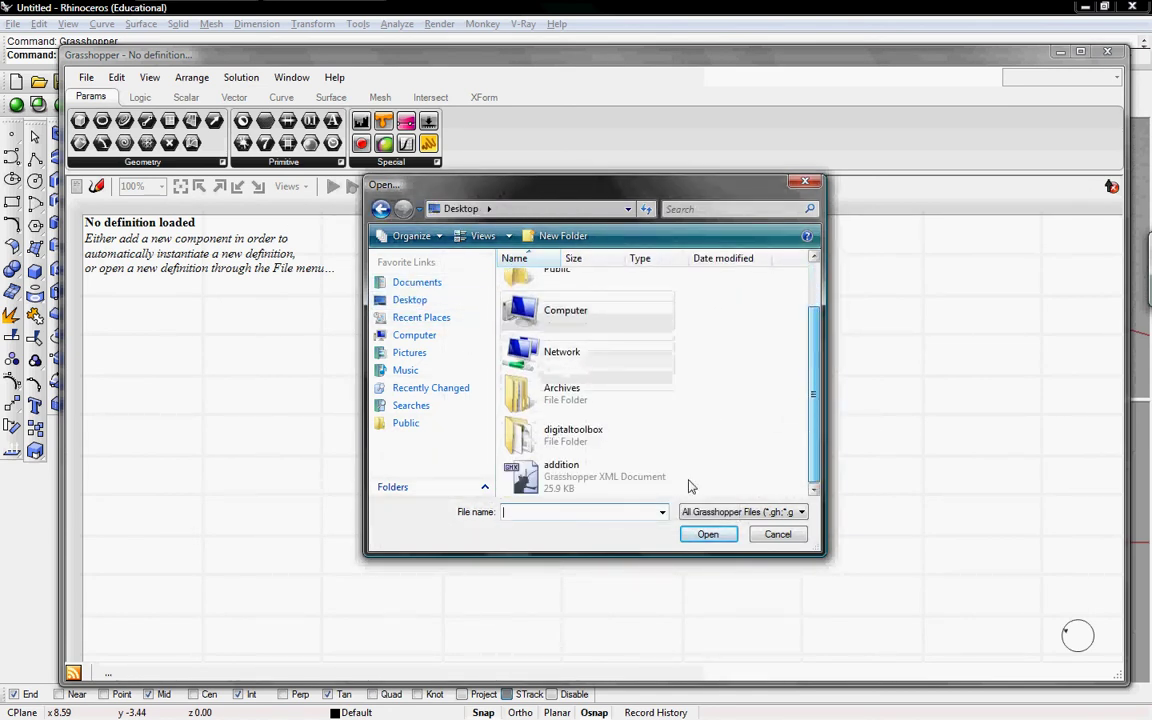
click(575, 477)
click(707, 534)
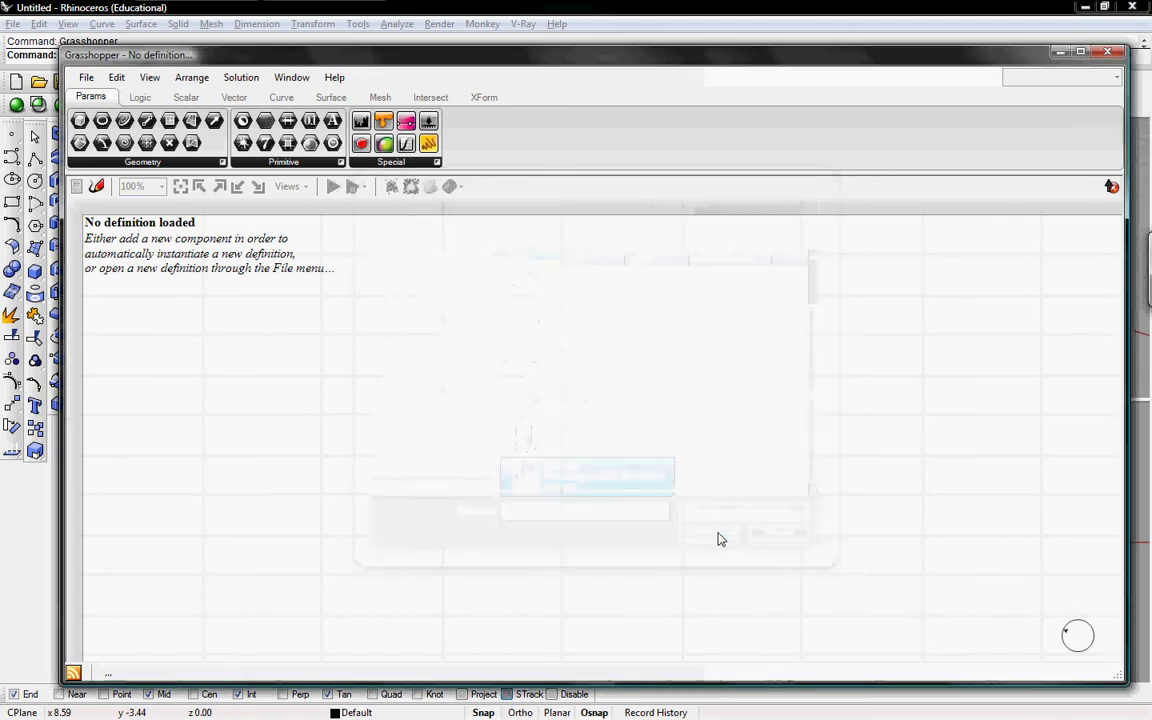
scroll(442, 393, up, 1)
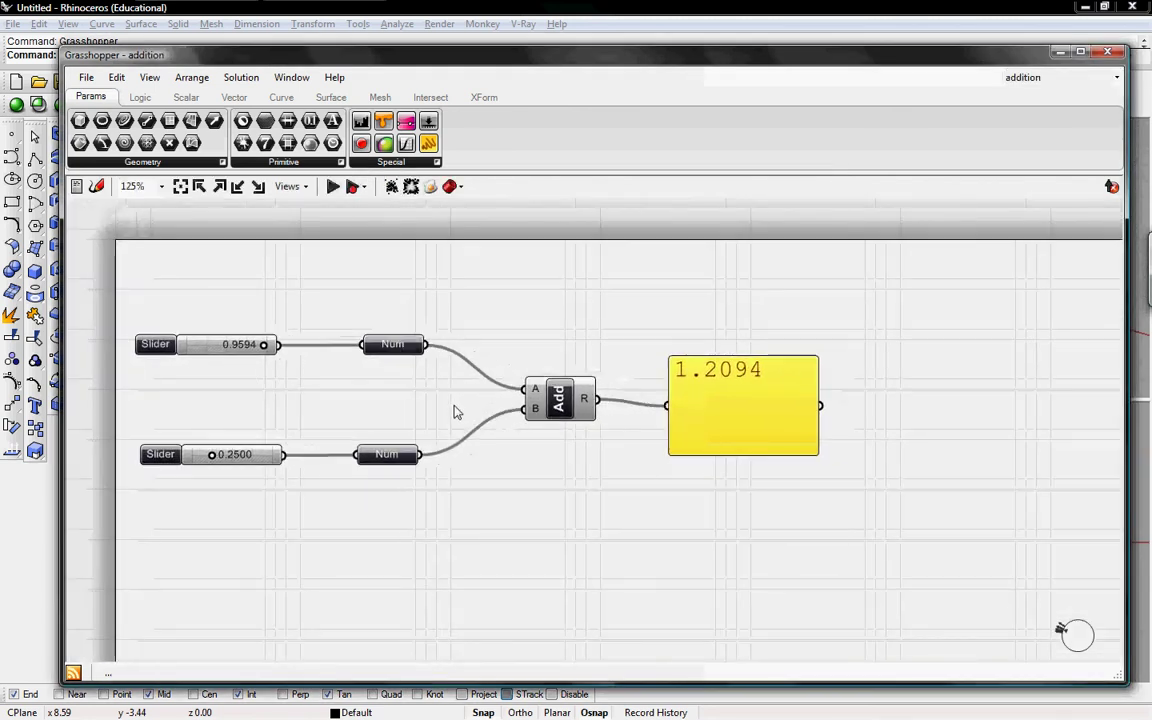
scroll(455, 411, down, 3)
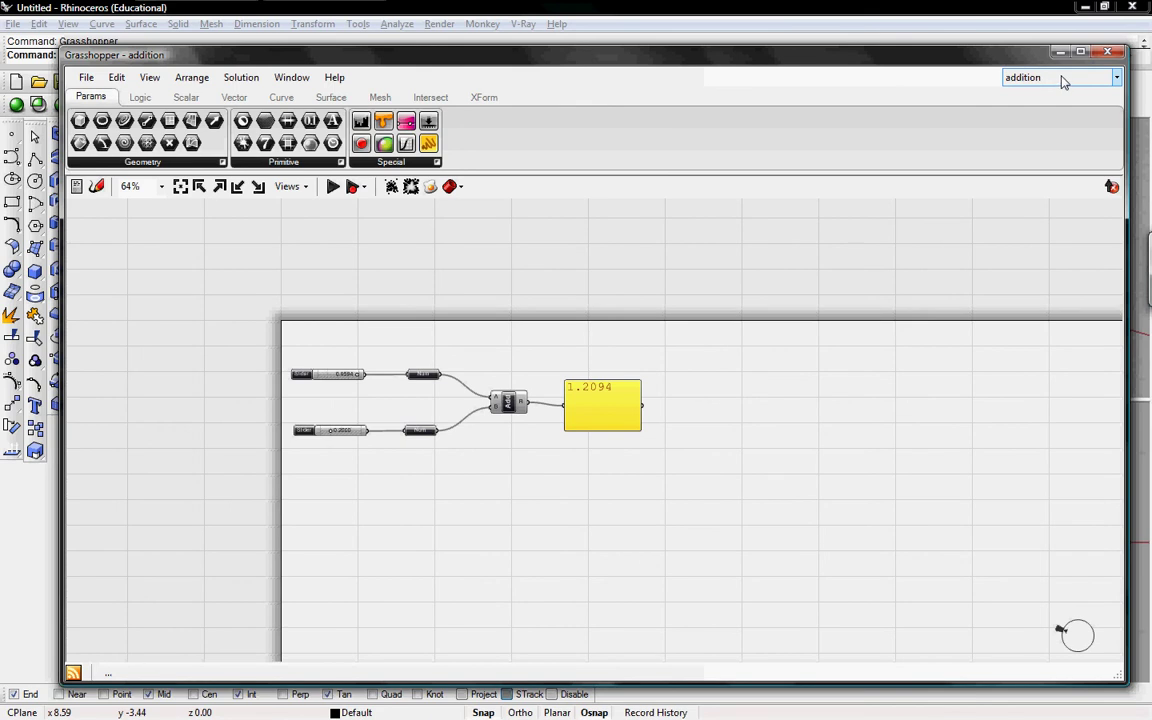
Check the open-definitions list, then start a new blank definition
click(1116, 82)
click(1000, 88)
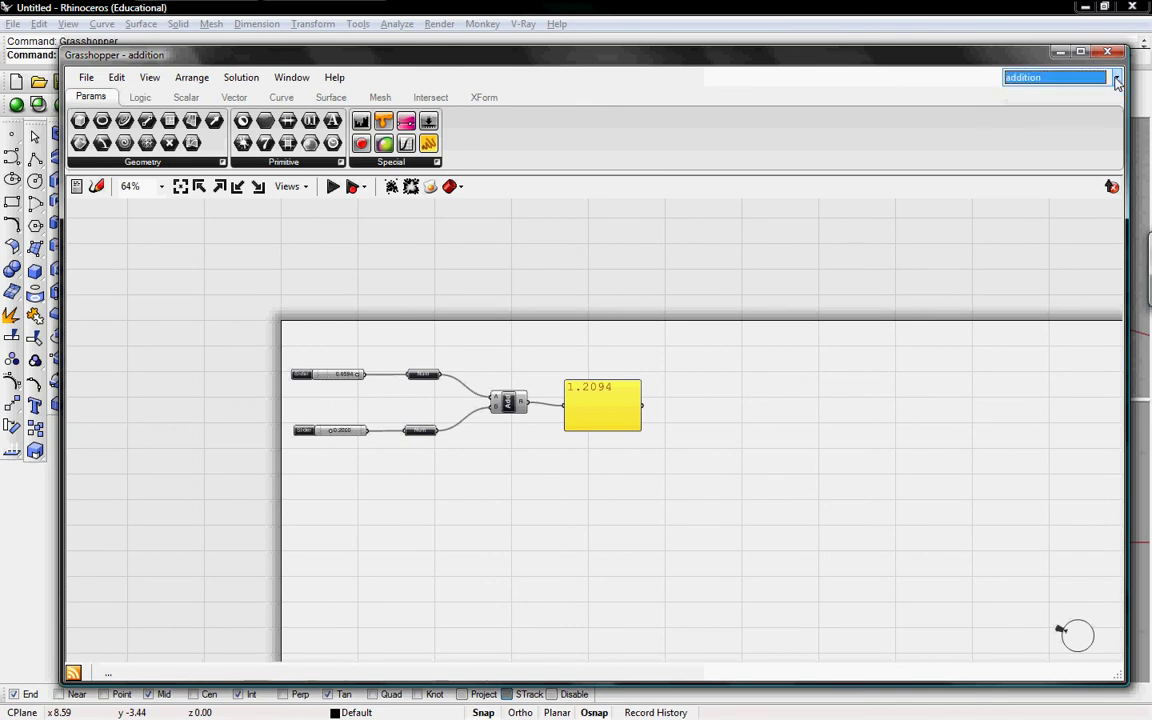
click(86, 78)
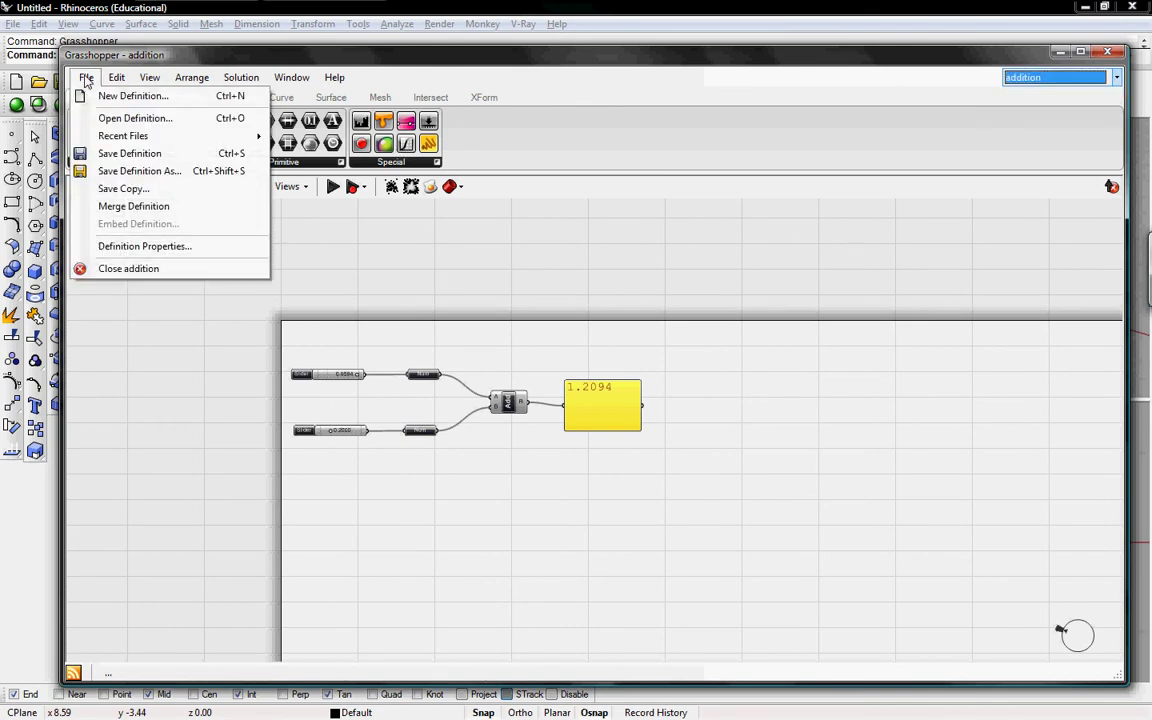
click(100, 95)
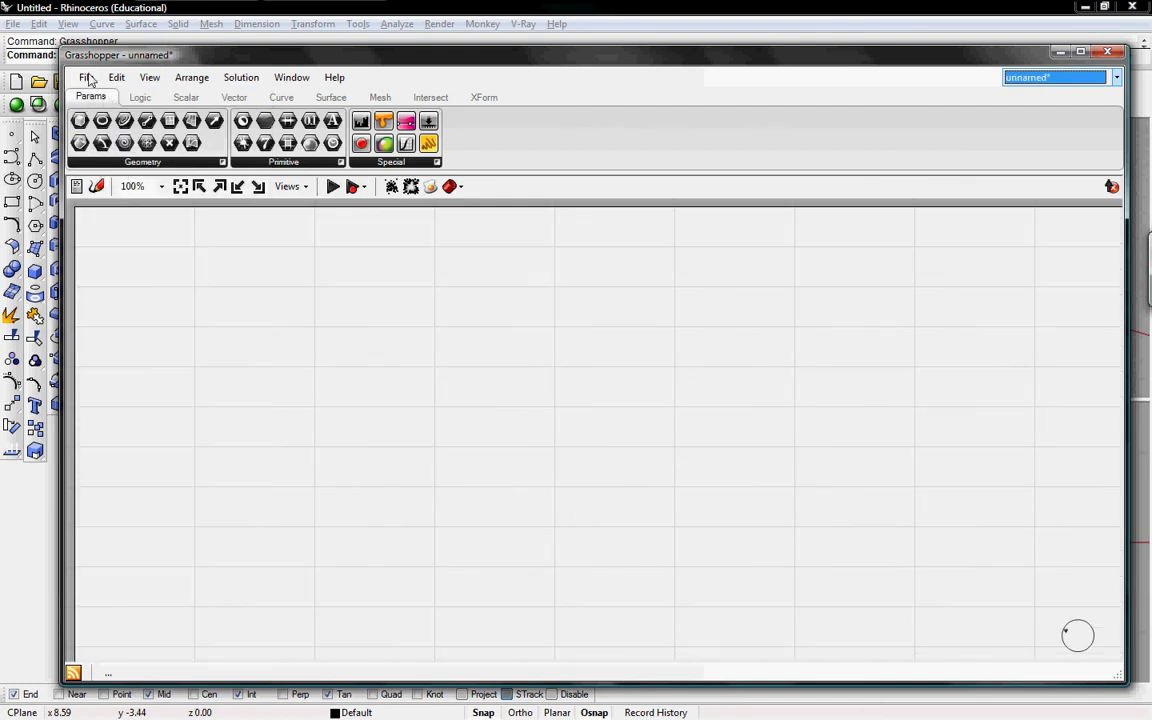
Save the blank definition to the Desktop as 'first'
click(86, 77)
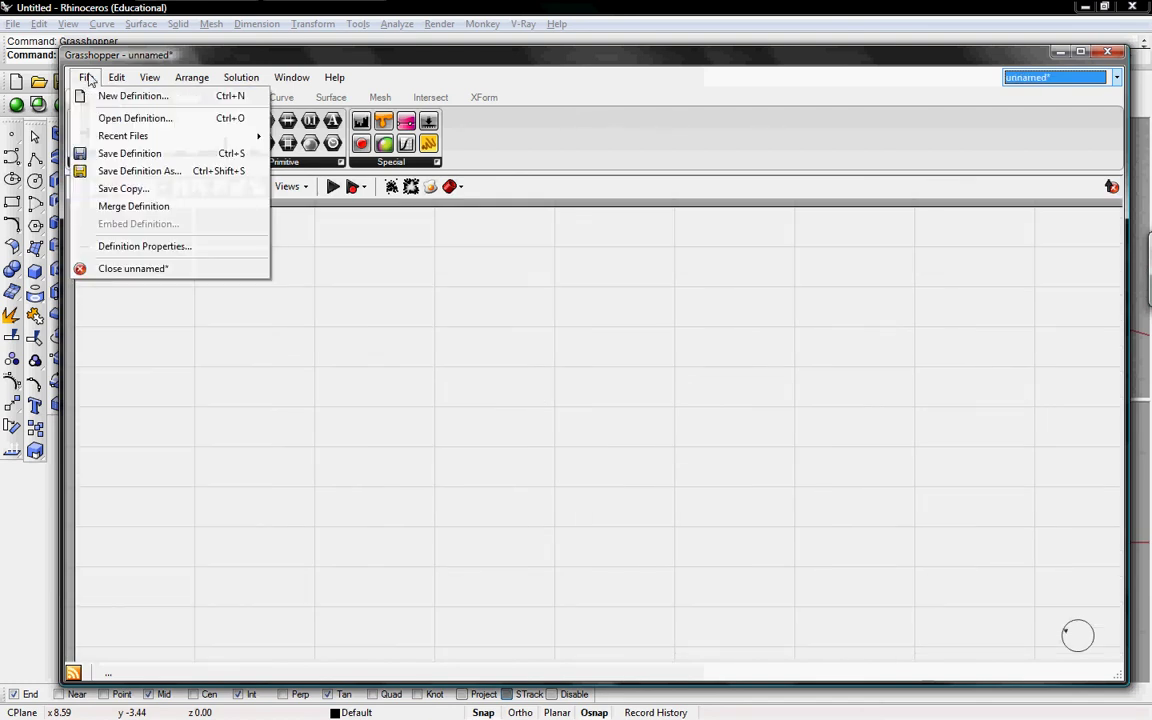
click(128, 170)
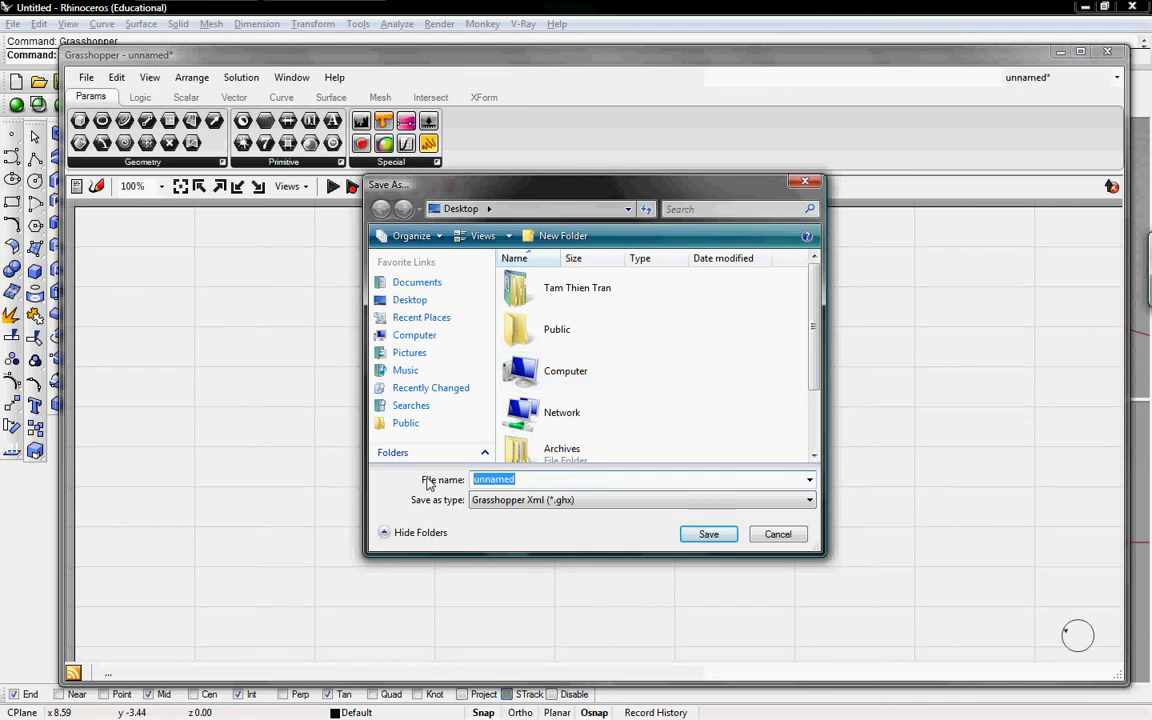
text(first)
click(707, 535)
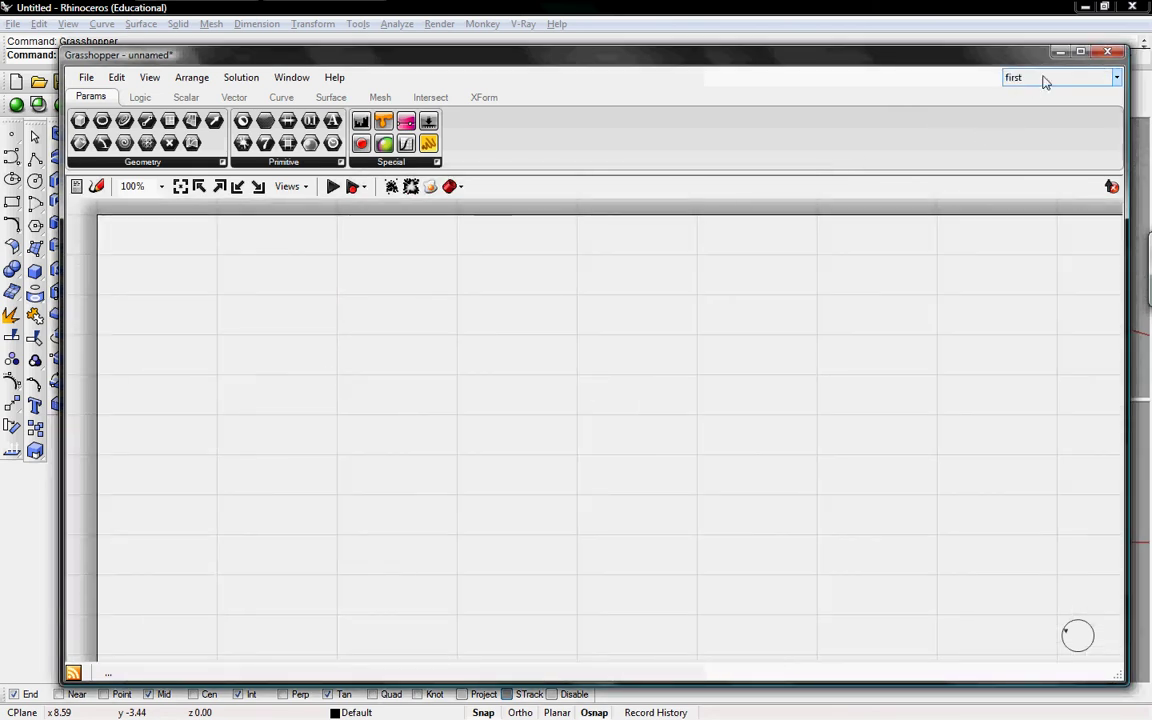
click(1042, 81)
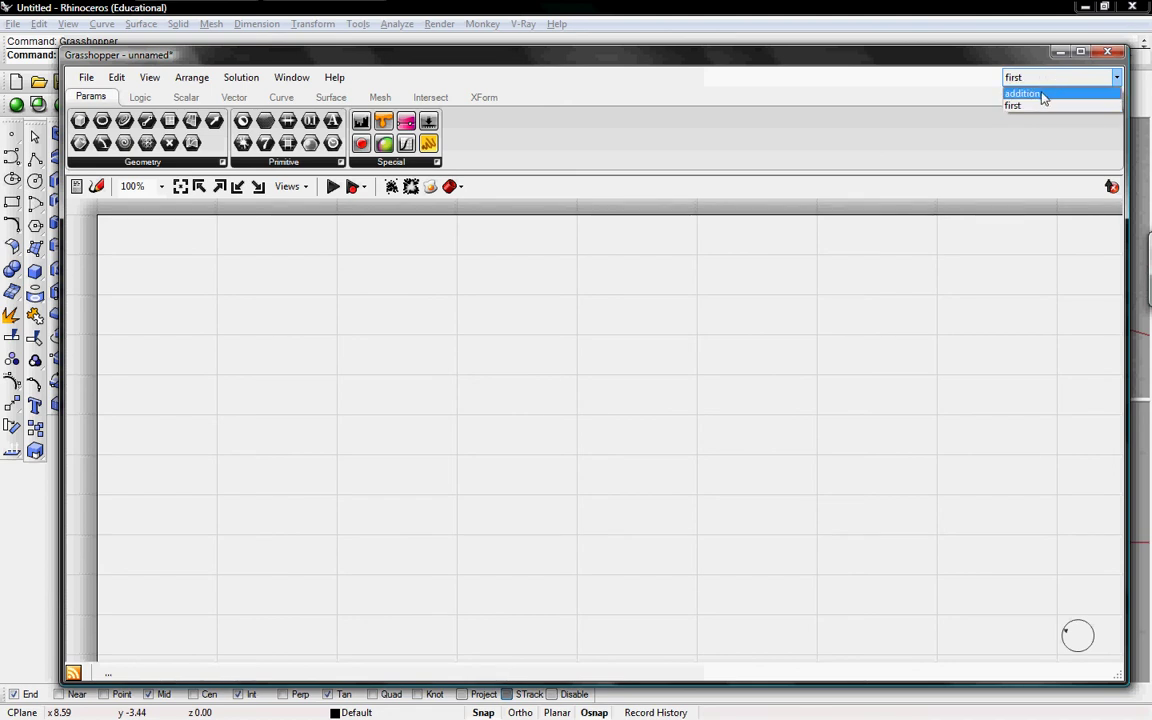
click(1042, 95)
right_drag(735, 360, 656, 316)
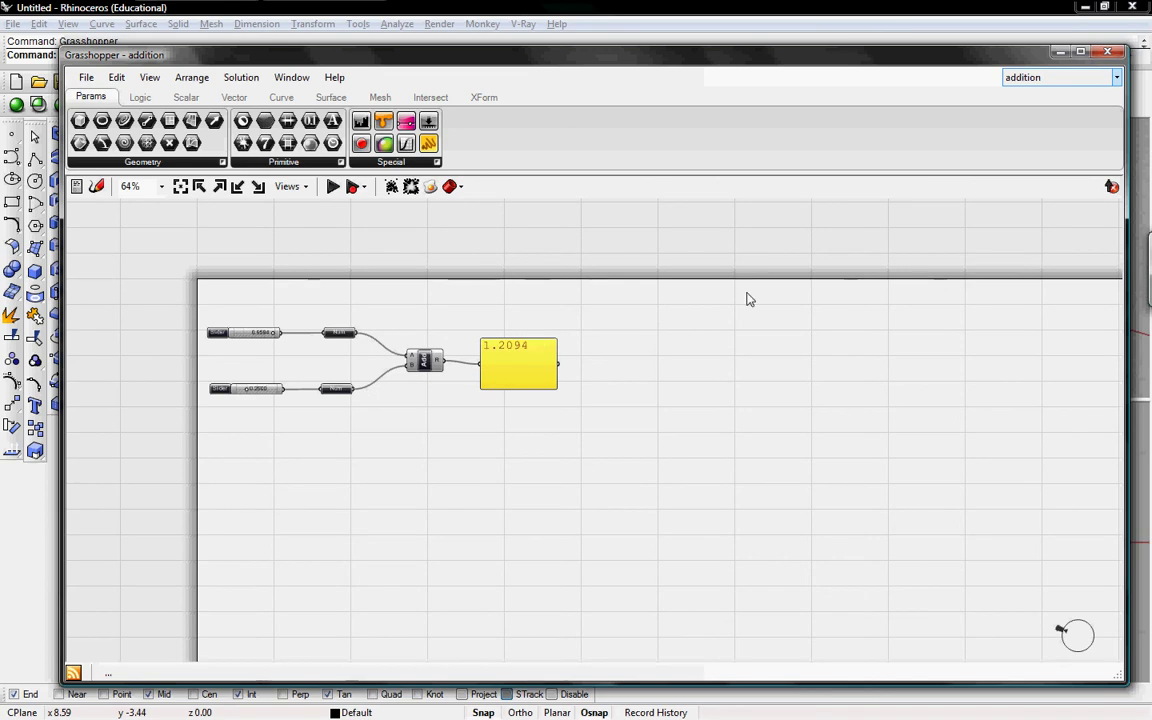
click(1022, 86)
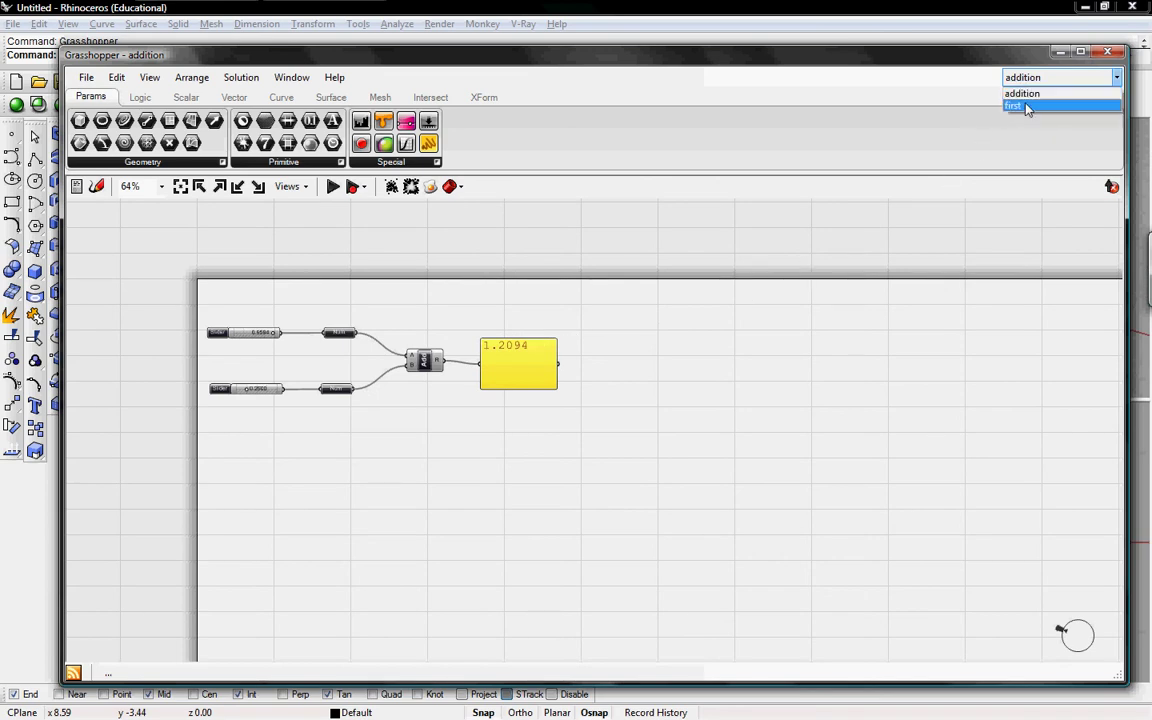
click(1028, 105)
right_drag(367, 303, 390, 332)
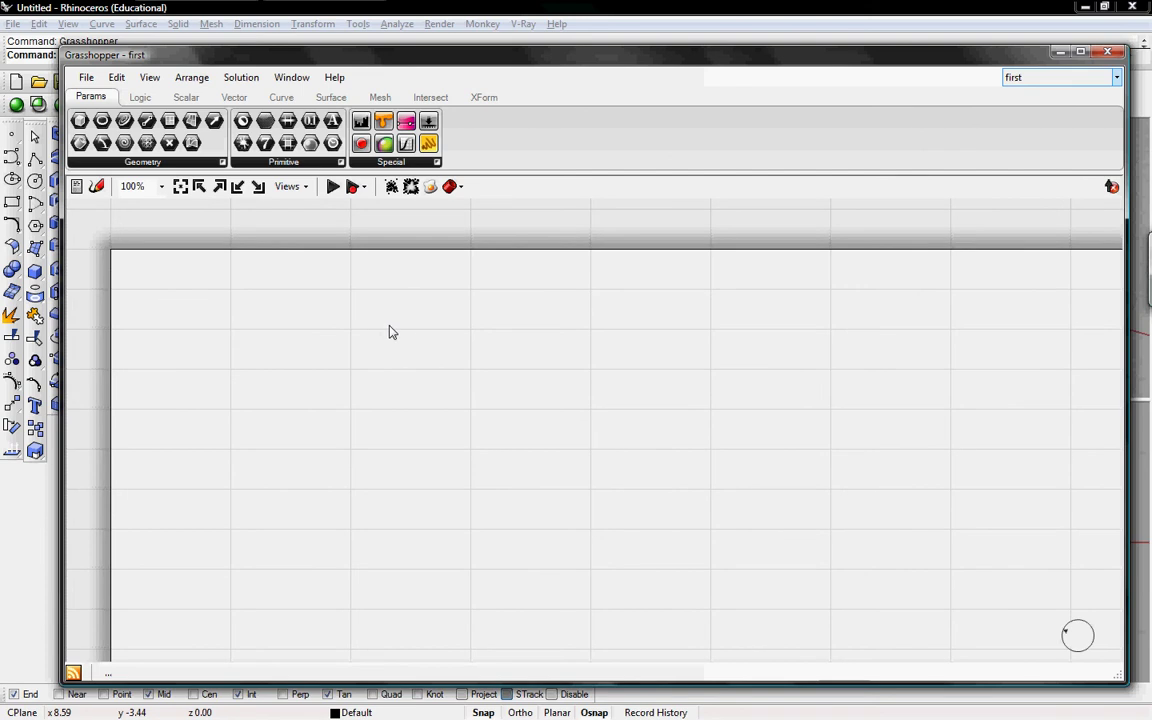
Browse the Logic, Scalar, Vector, Curve, Surface, Mesh, Intersect and XForm component tabs, returning to Params
click(140, 98)
click(186, 98)
click(228, 97)
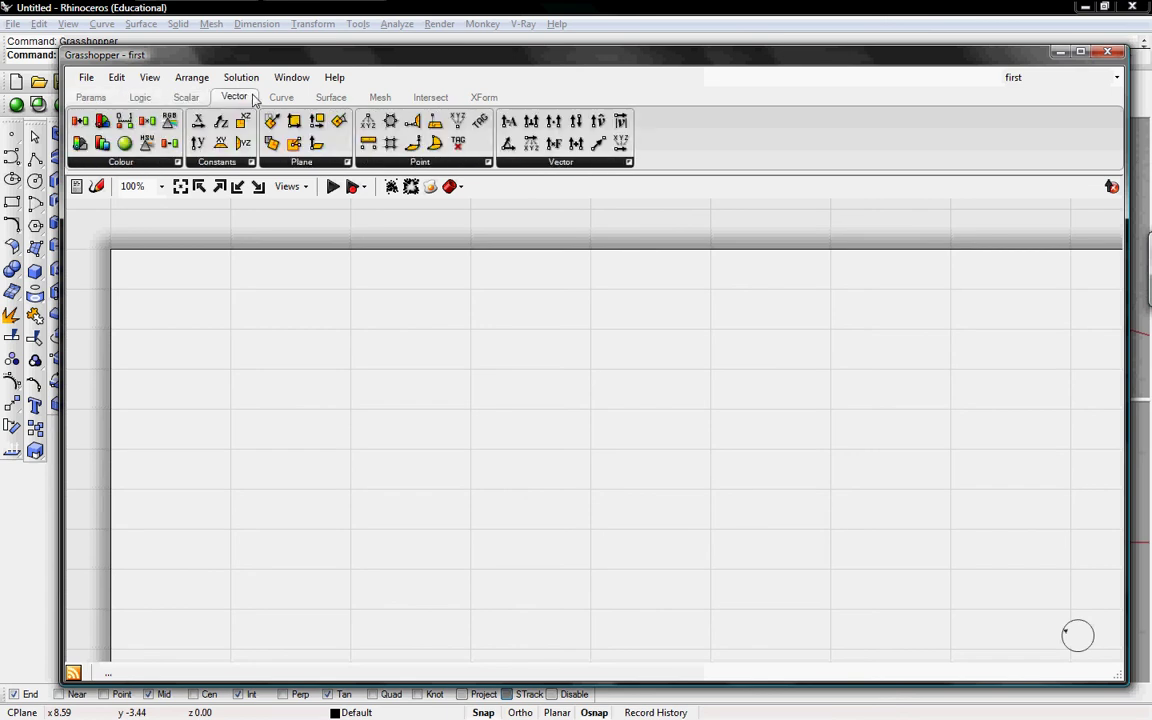
click(281, 97)
click(331, 98)
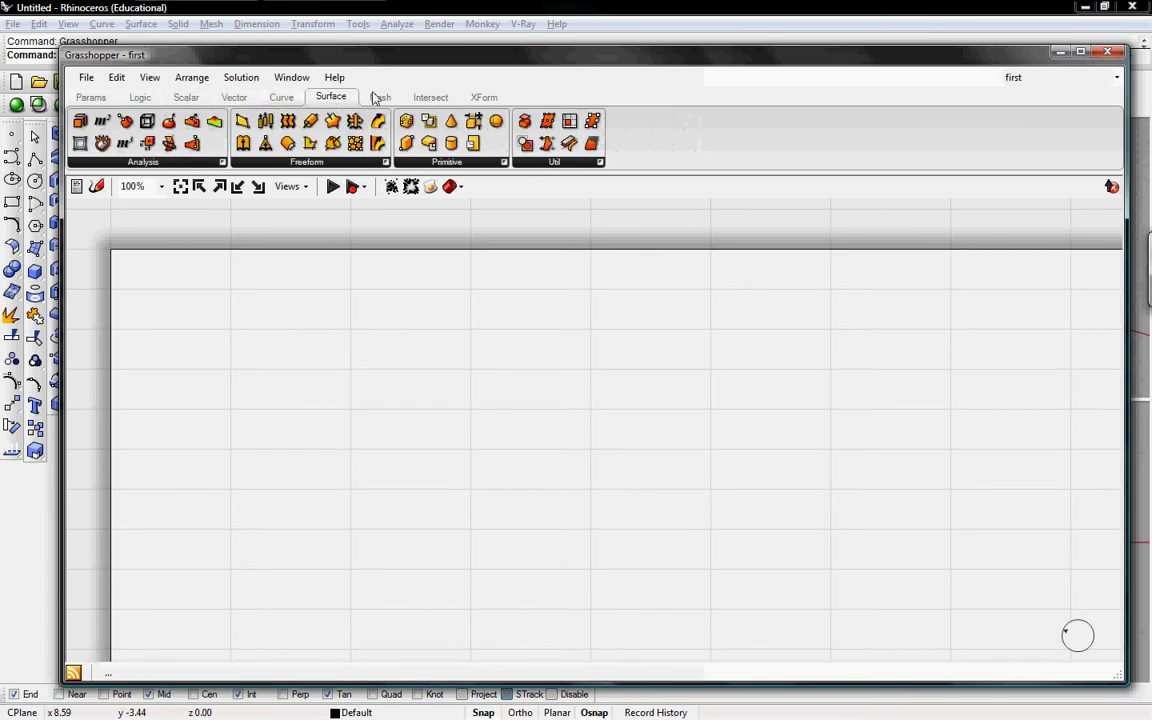
click(380, 98)
click(430, 97)
click(484, 97)
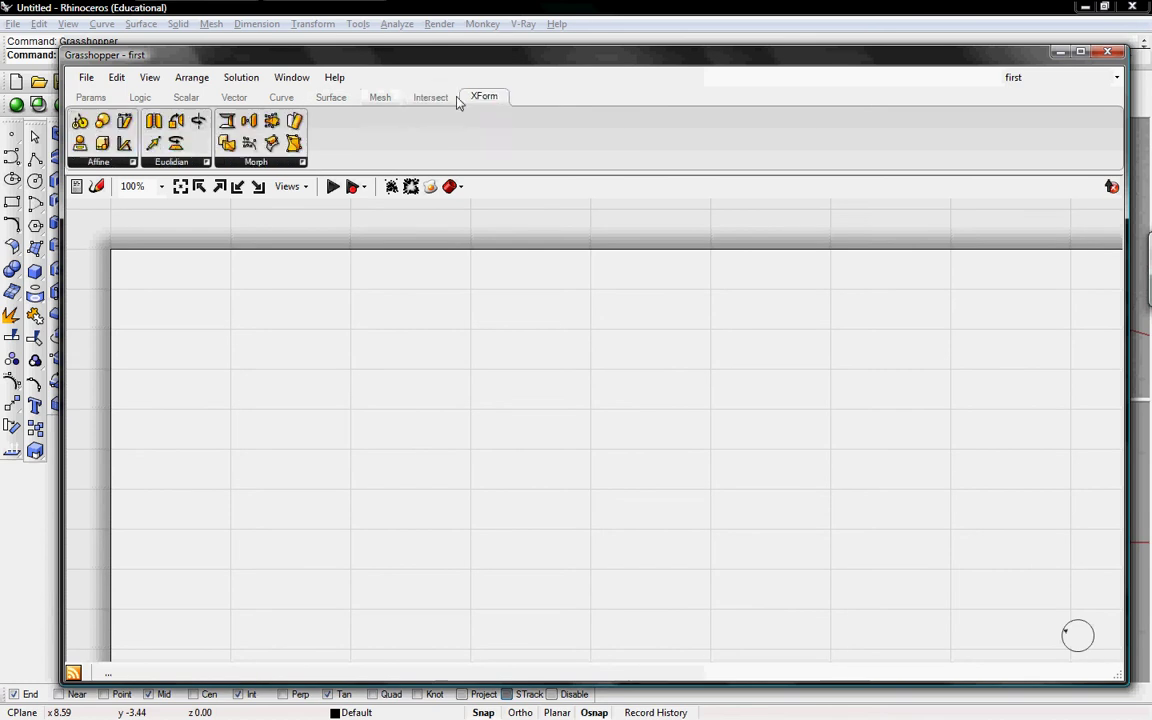
click(380, 98)
click(281, 98)
click(234, 98)
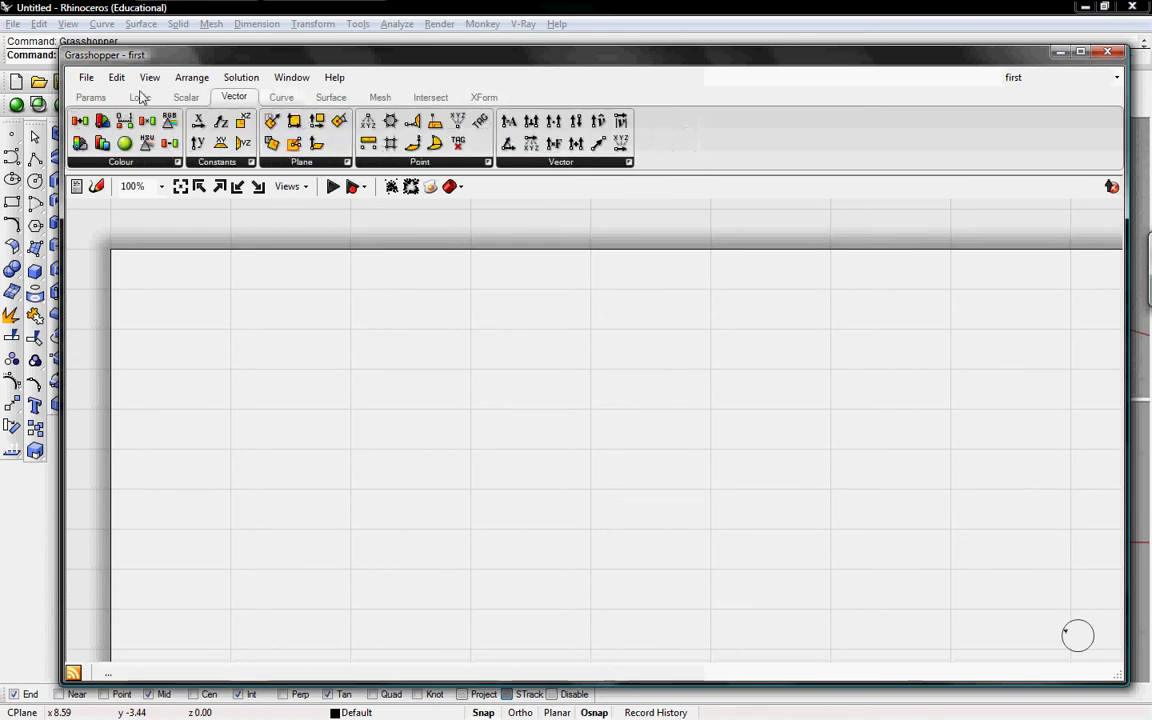
click(91, 97)
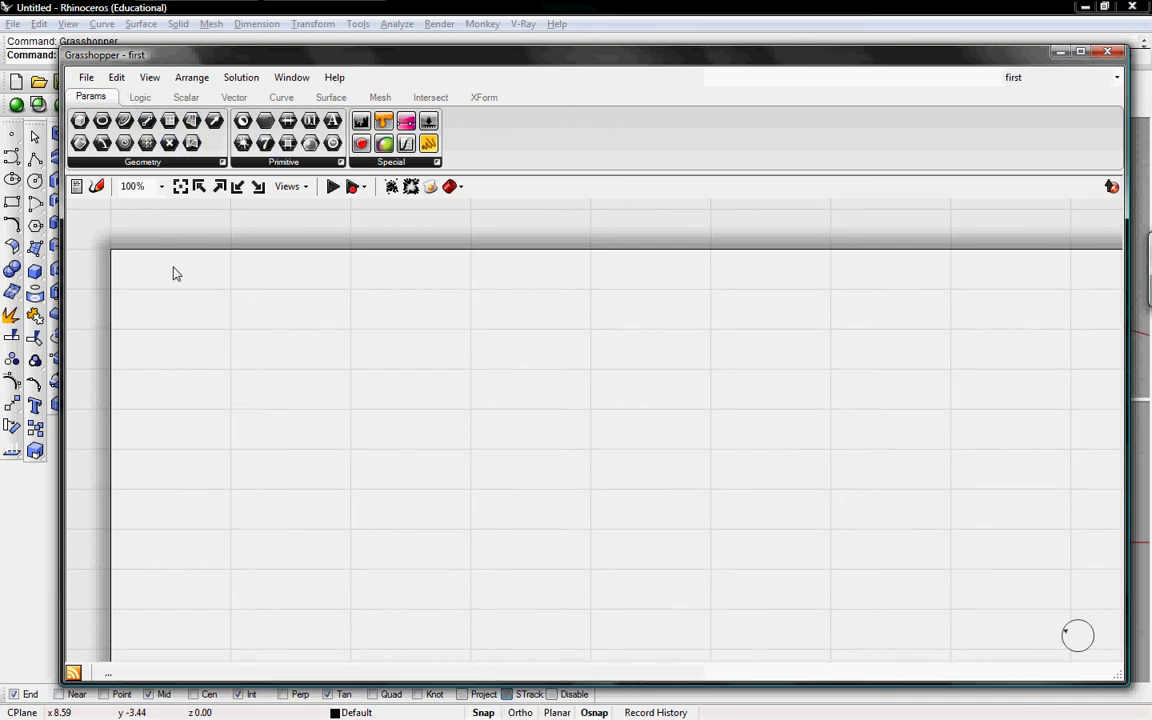
Switch the active document to the 'addition' definition and pan the canvas around it
click(1033, 85)
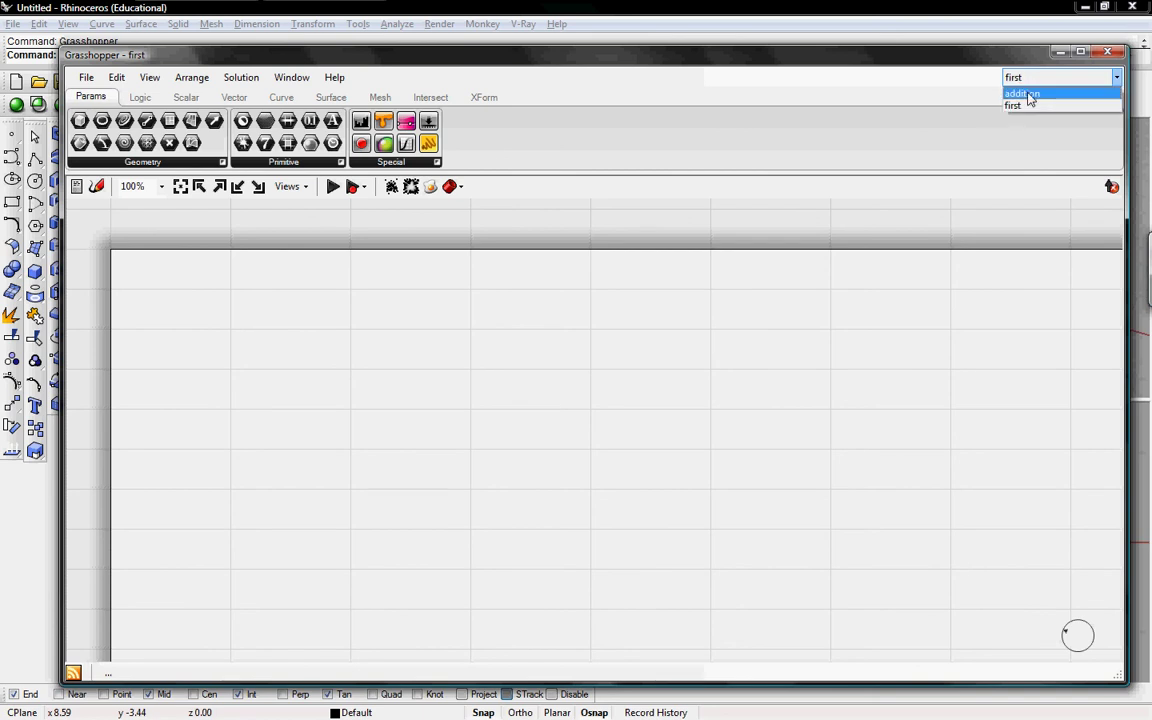
click(1024, 94)
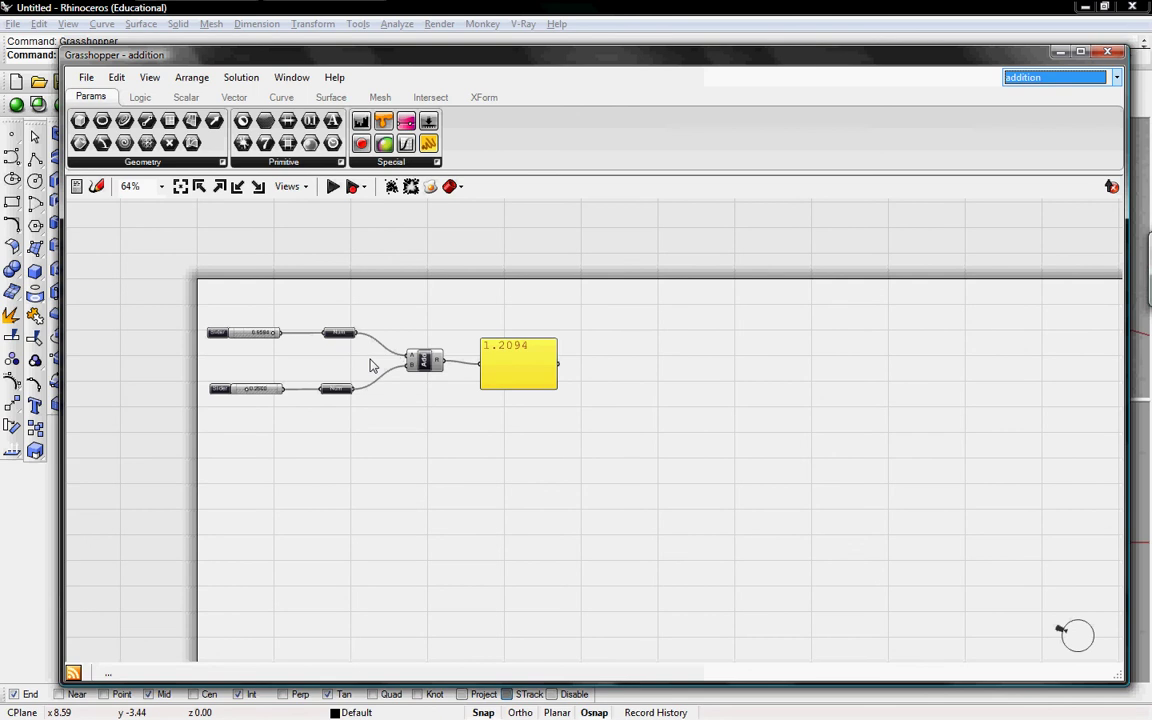
right_drag(347, 364, 371, 377)
right_drag(447, 422, 236, 324)
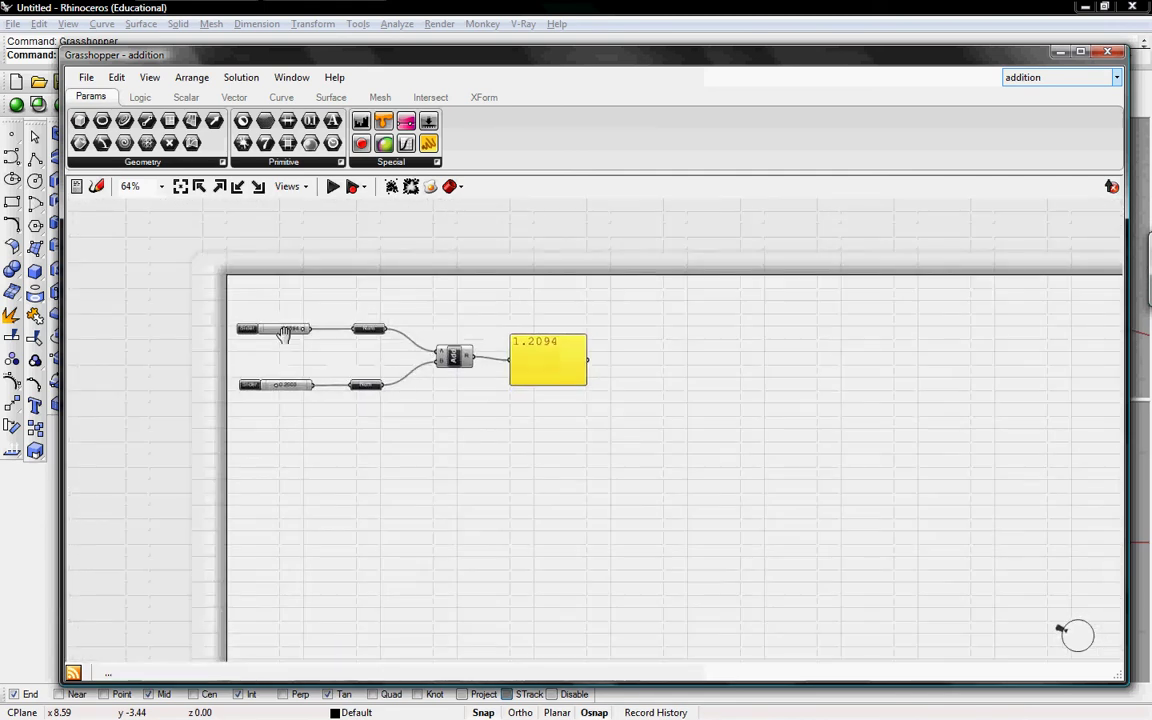
Zoom in and out on the addition definition and pan the view slightly
scroll(300, 340, up, 2)
scroll(398, 378, up, 2)
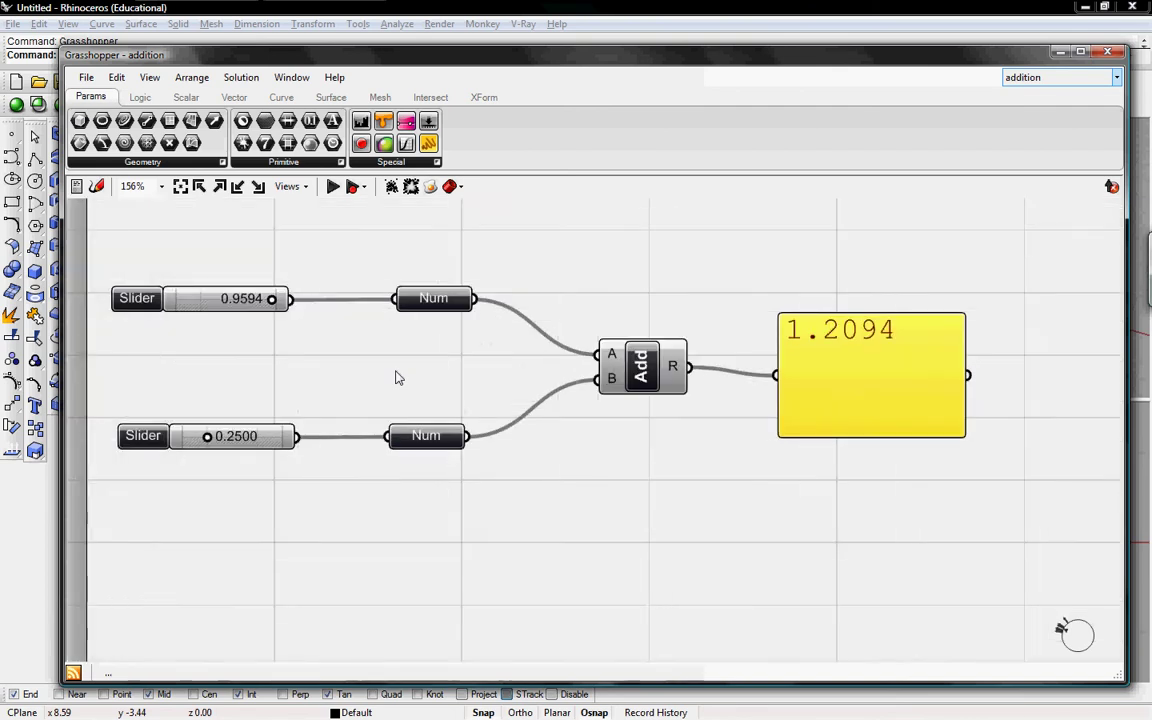
scroll(398, 378, down, 4)
scroll(396, 377, up, 2)
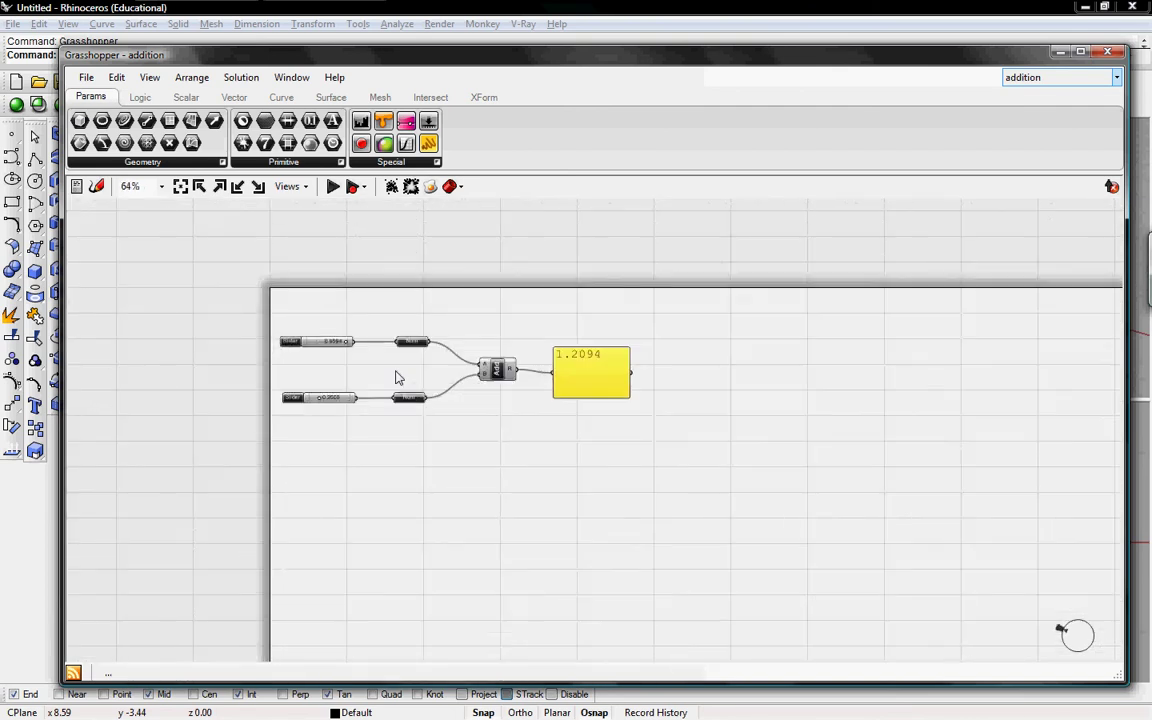
scroll(390, 374, up, 1)
scroll(391, 375, down, 2)
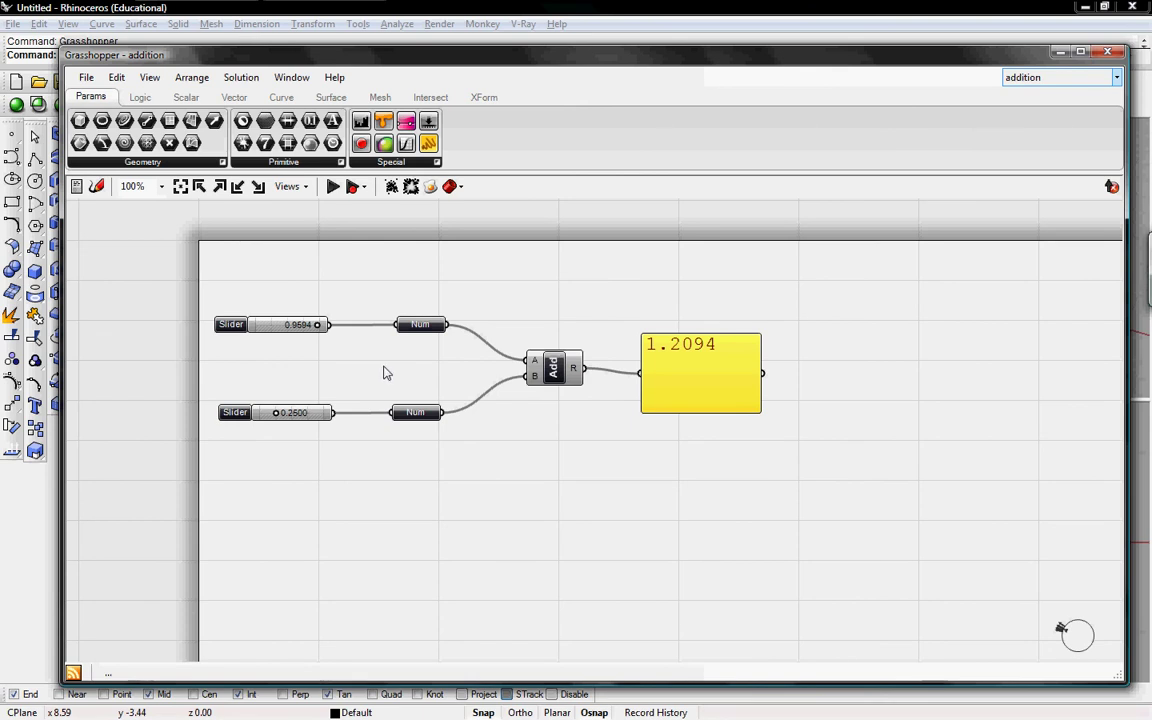
scroll(383, 373, up, 4)
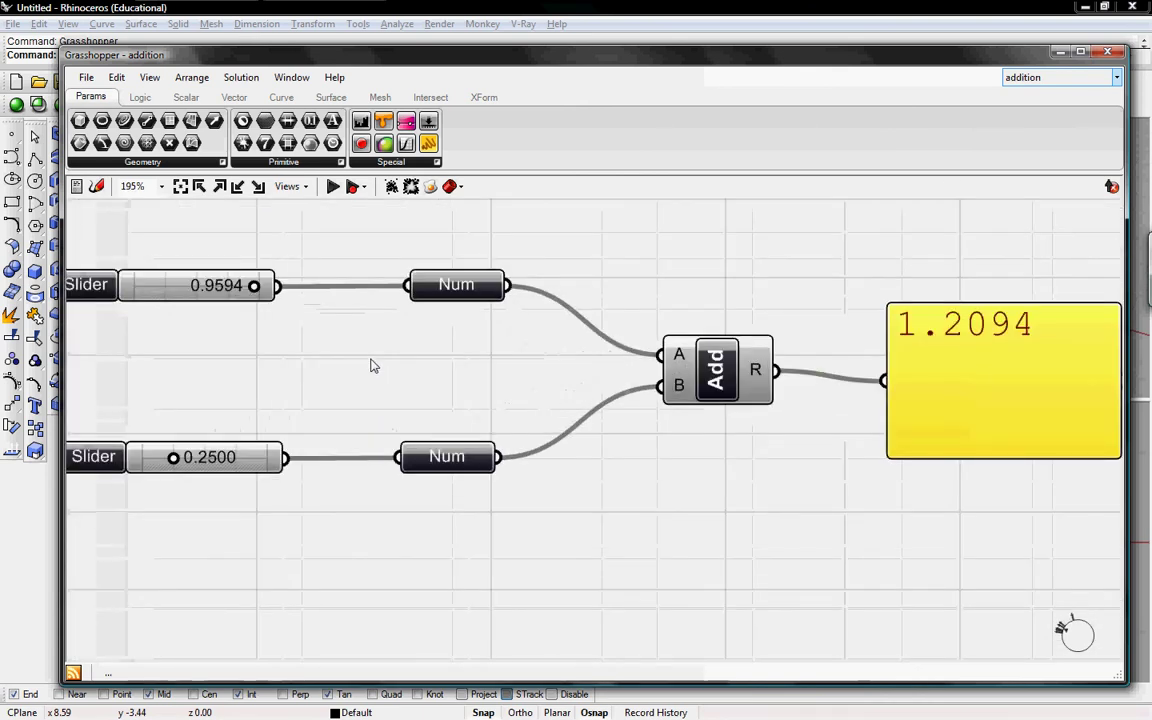
scroll(372, 365, down, 3)
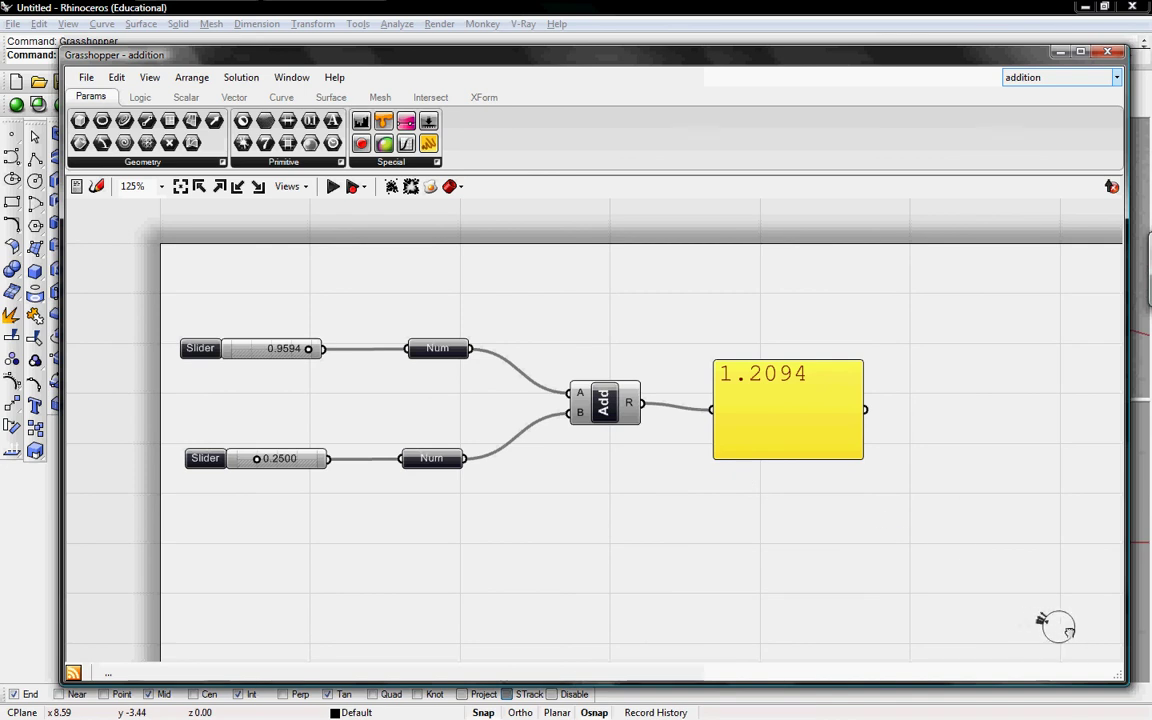
right_drag(766, 486, 847, 498)
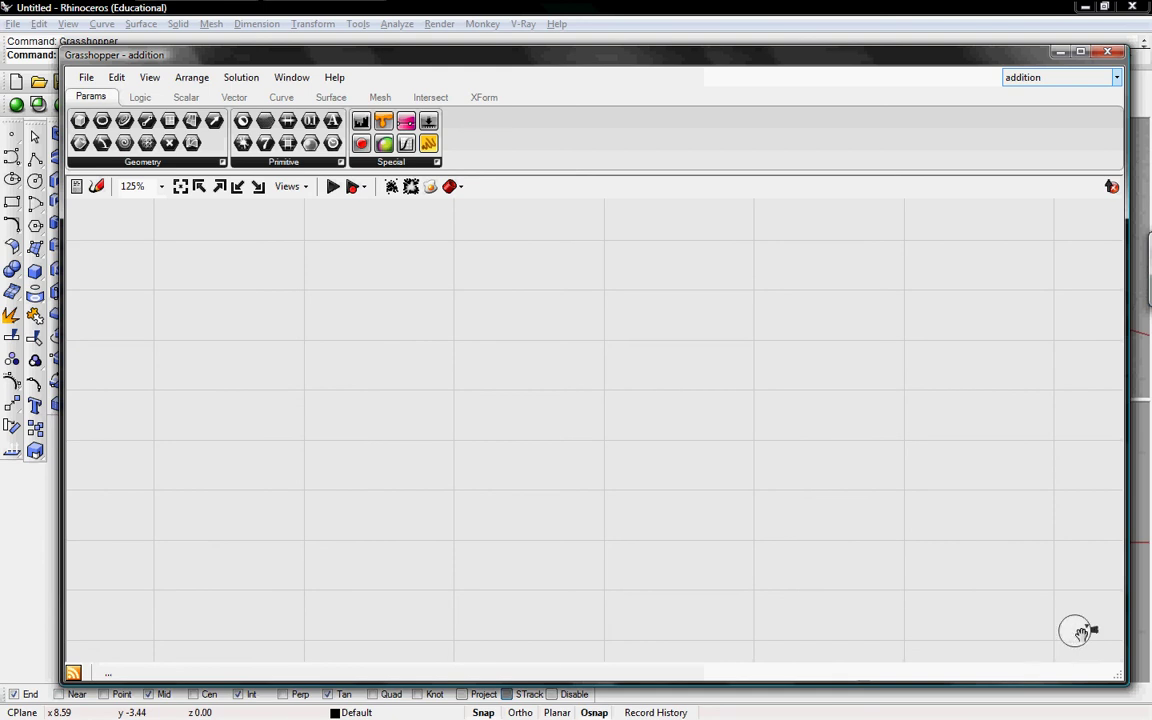
Pan and zoom the canvas to centre the sliders, Num, Add and result panel at 125%
right_drag(981, 569, 892, 543)
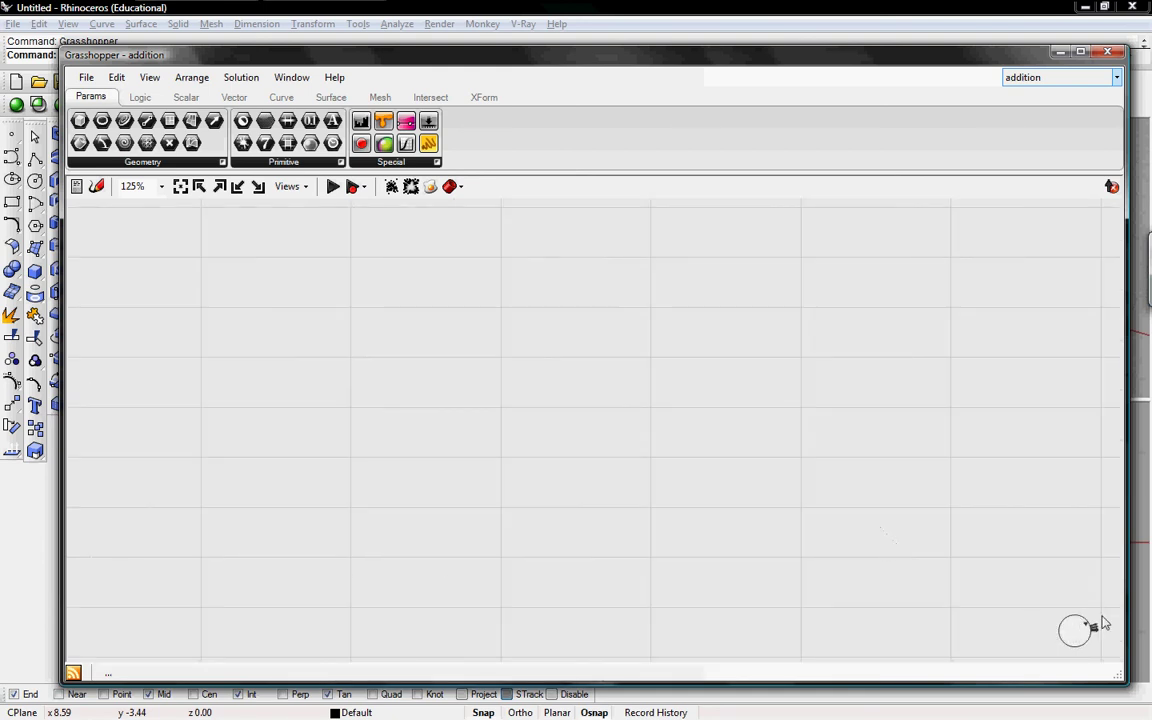
scroll(697, 527, down, 5)
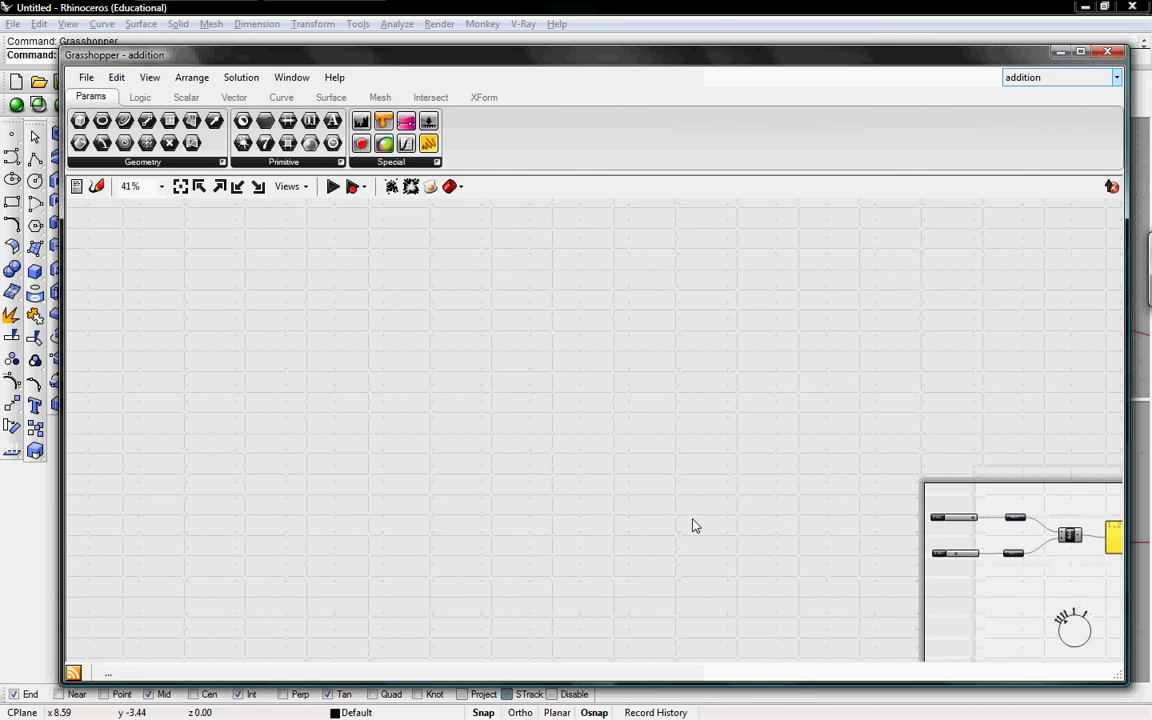
right_drag(740, 490, 427, 422)
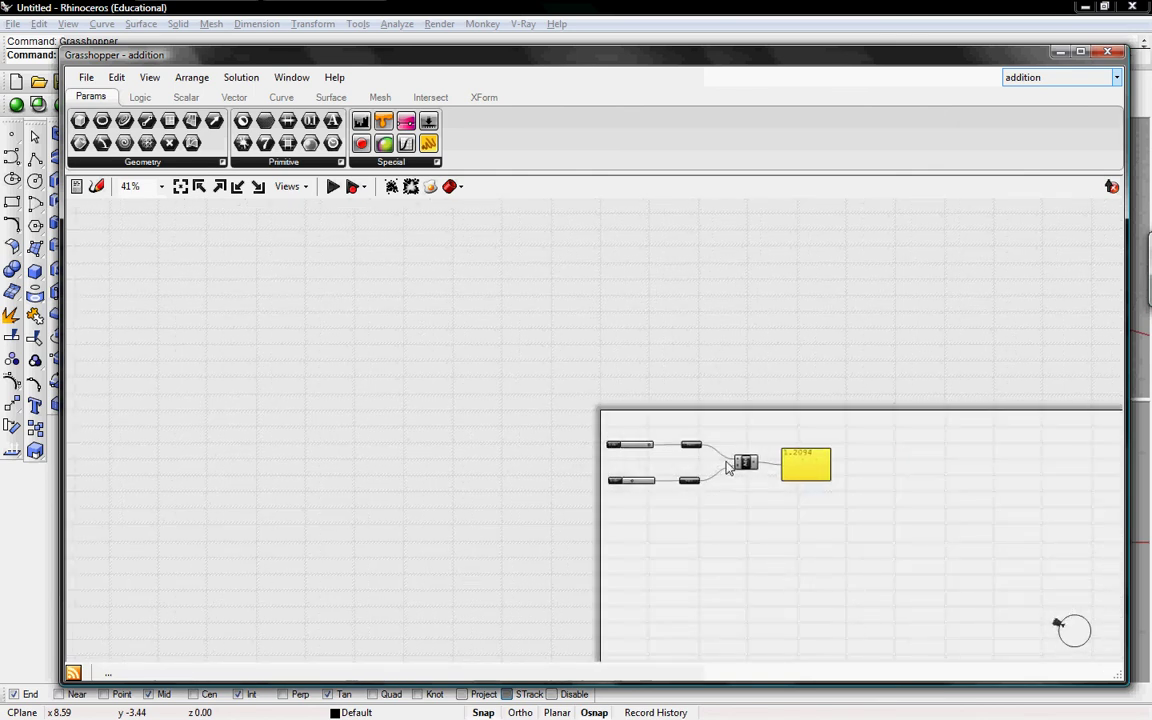
scroll(736, 466, up, 3)
scroll(808, 487, up, 2)
right_drag(808, 487, 712, 437)
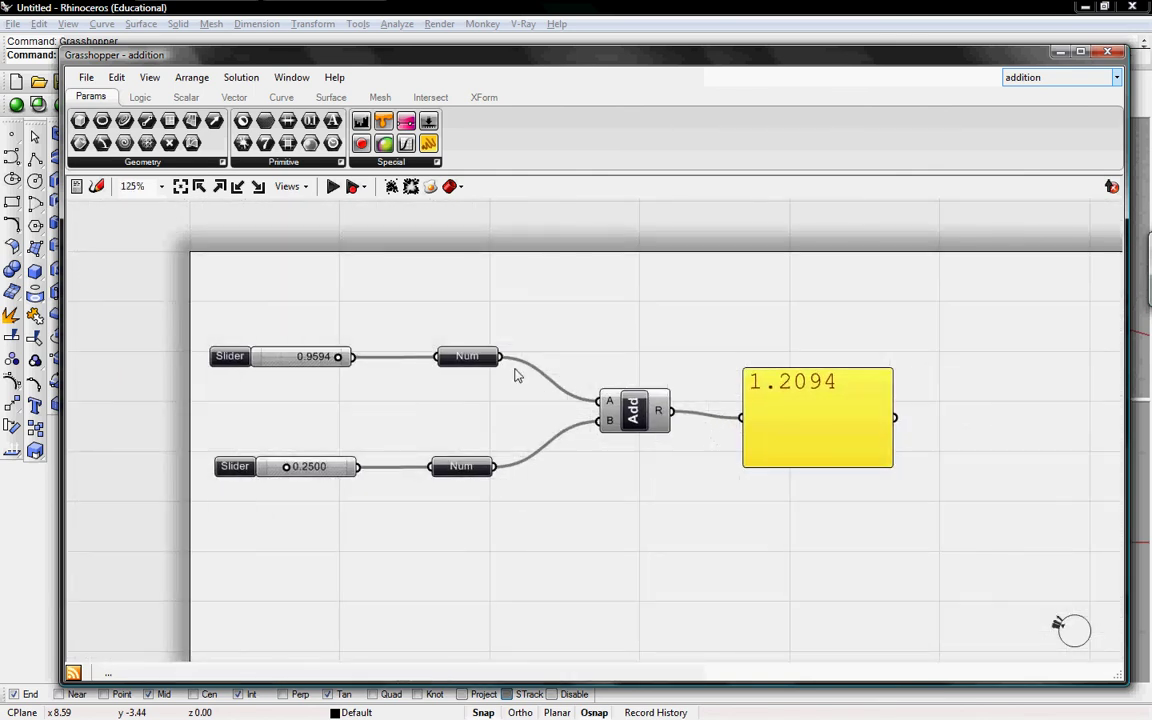
right_drag(517, 387, 478, 373)
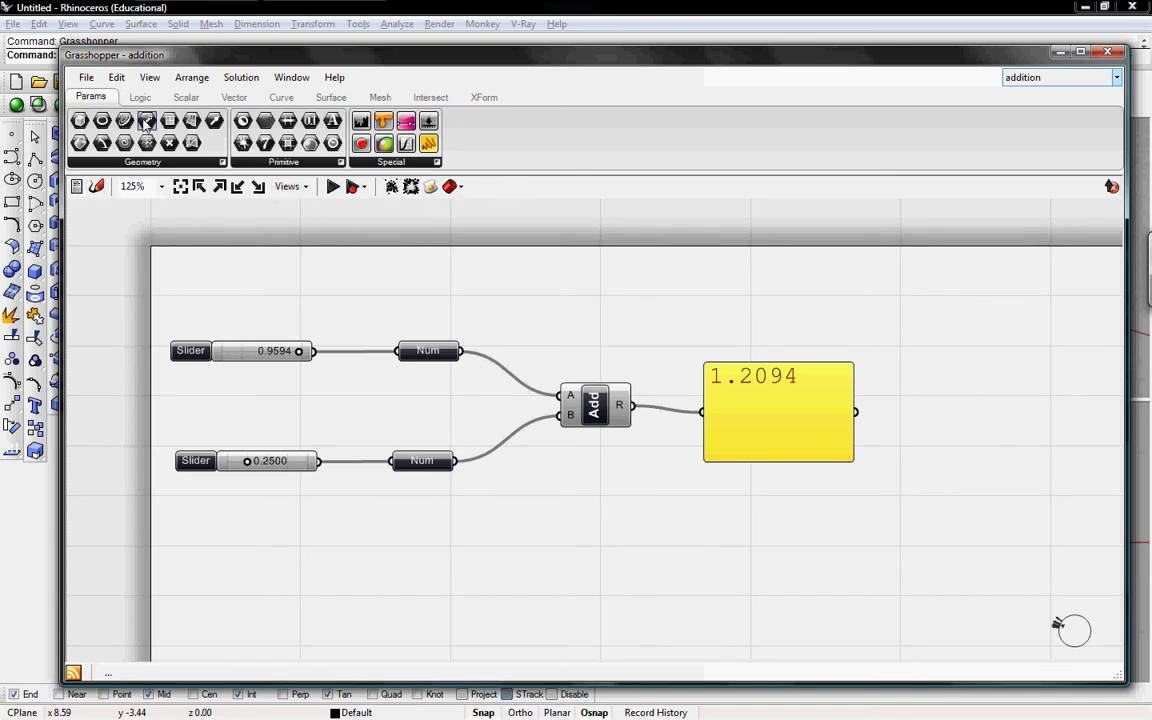
Set the canvas zoom factor to 100%, then down to 50%
click(161, 186)
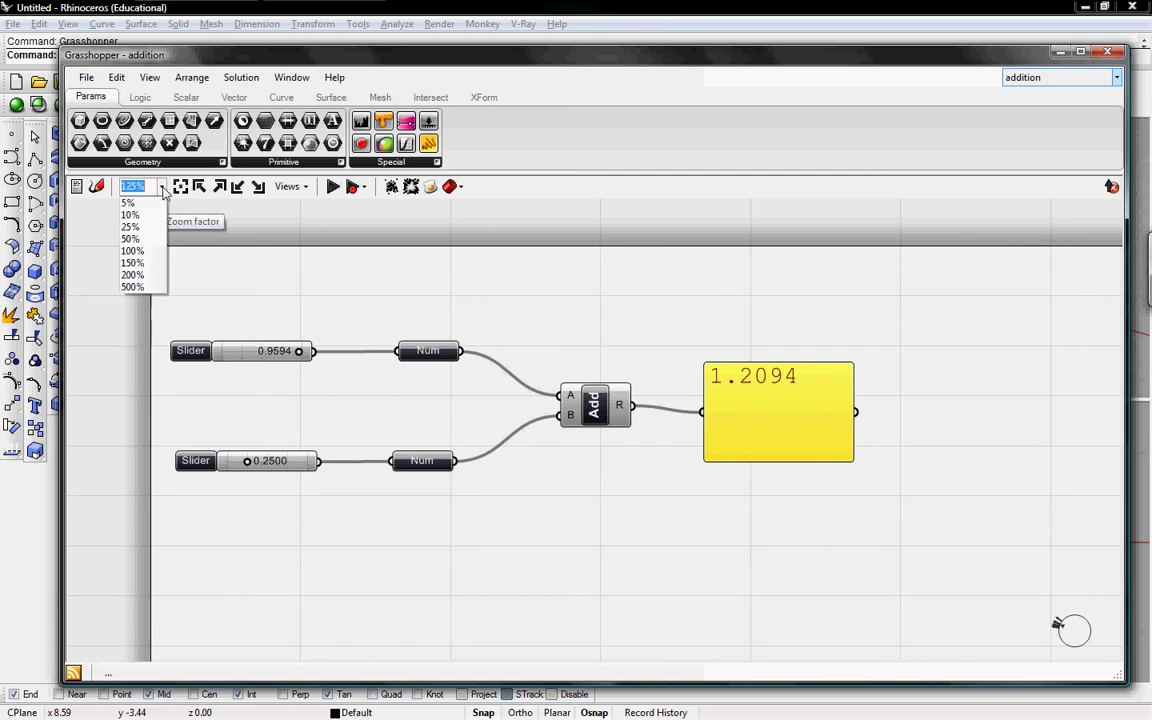
click(146, 252)
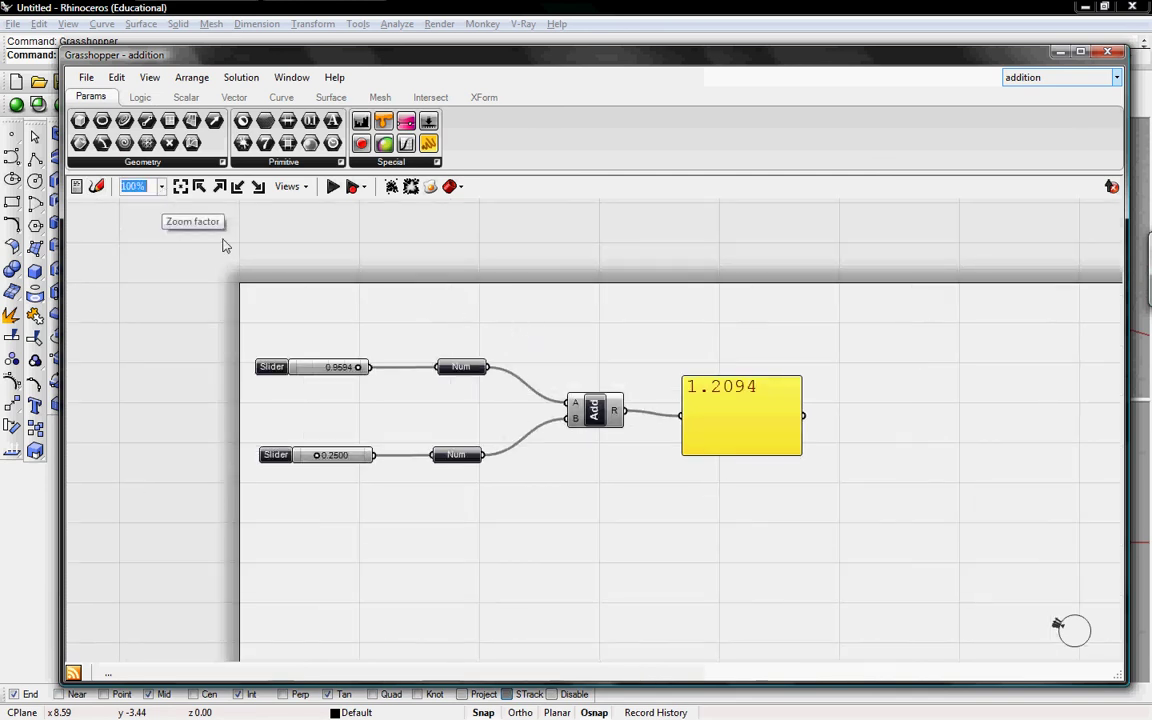
click(160, 186)
click(138, 239)
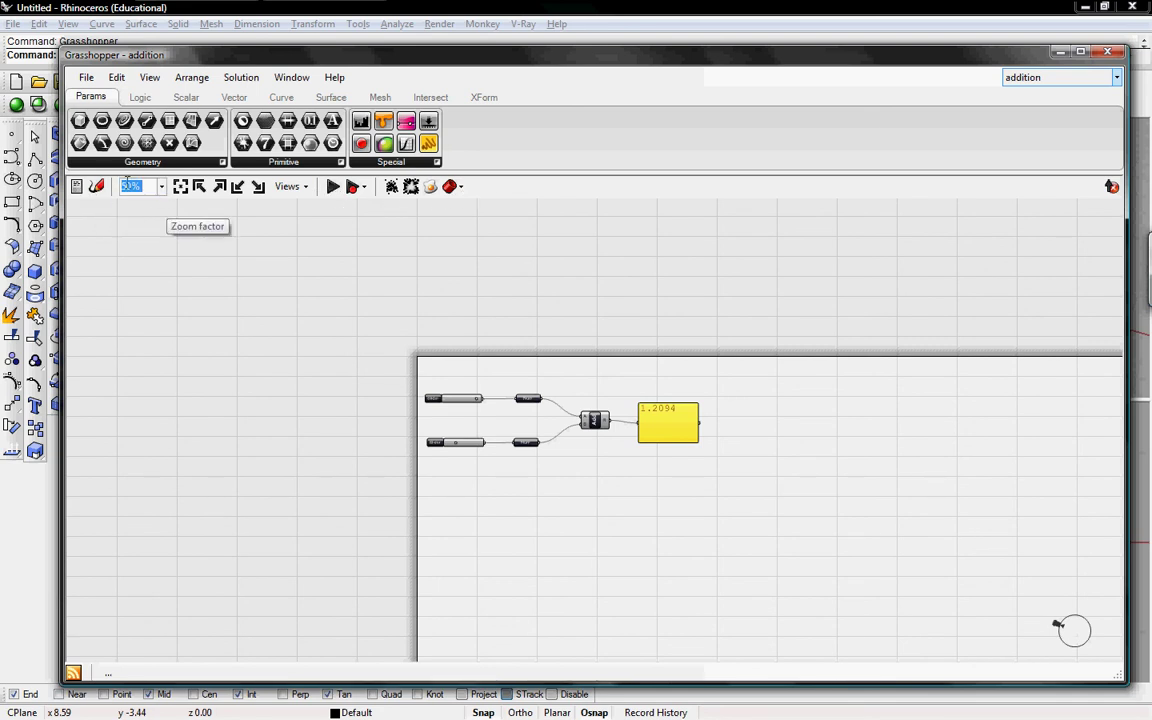
Zoom the canvas back to 100%, recentre the components and shift the Grasshopper window up-left
mouse_move(500, 370)
right_down()
mouse_move(405, 348)
mouse_move(496, 360)
right_up()
scroll(507, 380, up, 1)
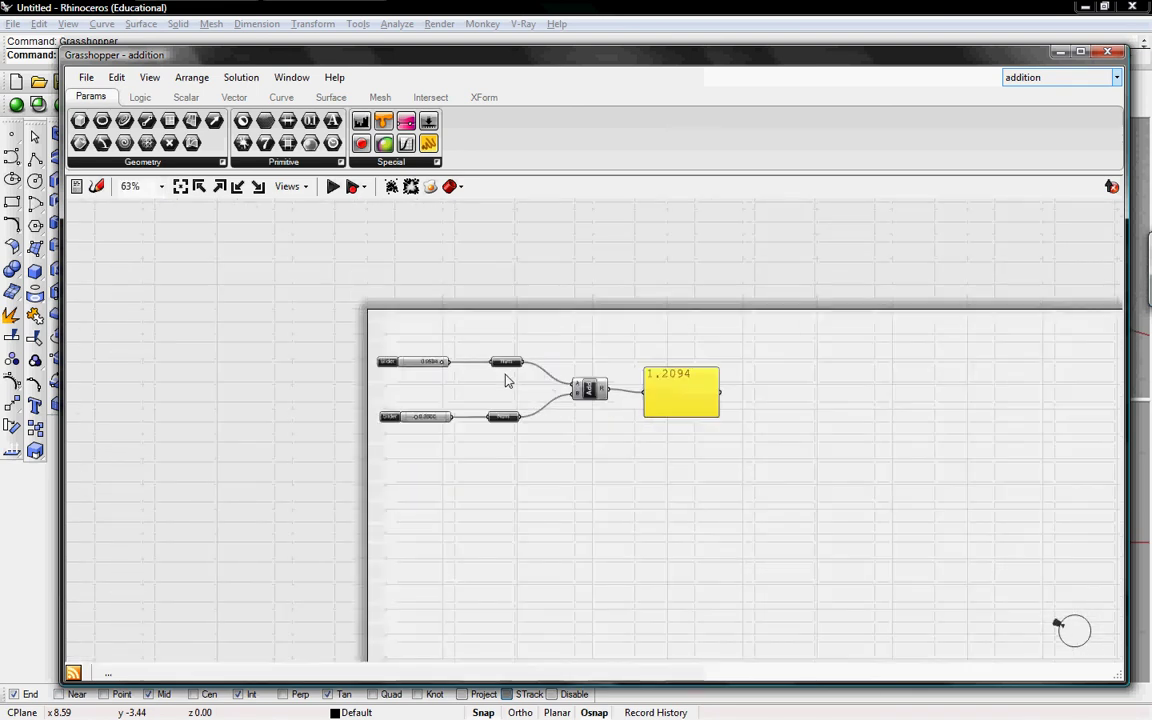
scroll(507, 380, up, 2)
scroll(510, 378, down, 1)
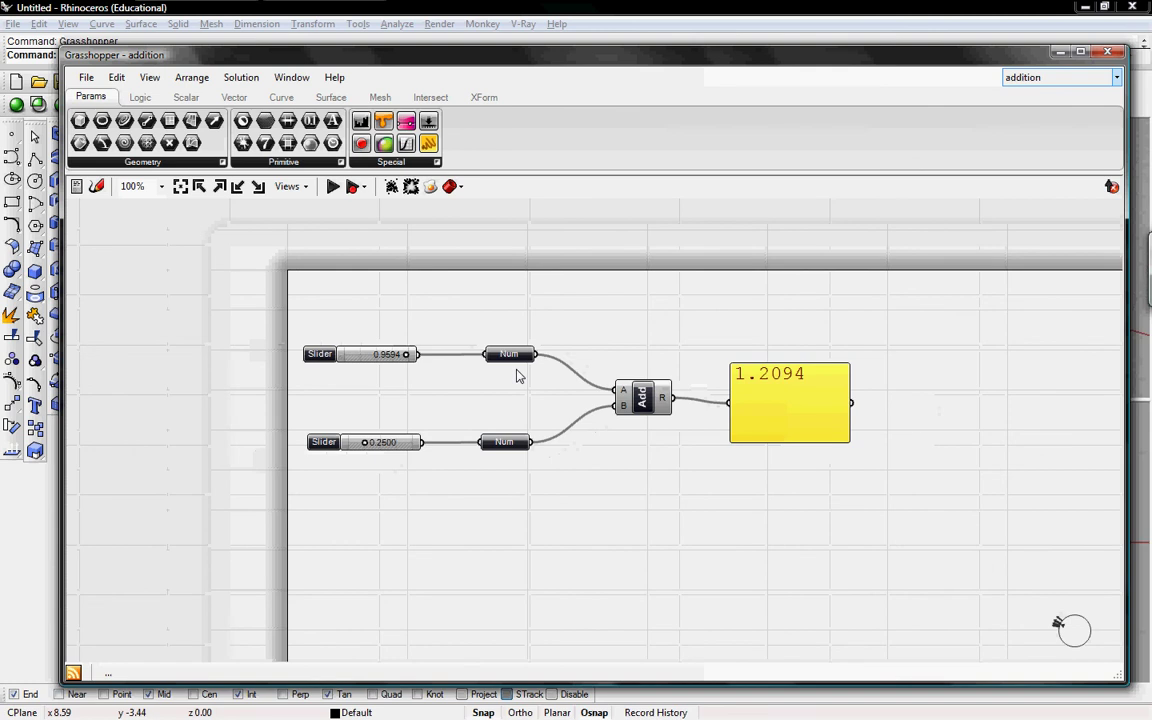
right_drag(591, 365, 496, 342)
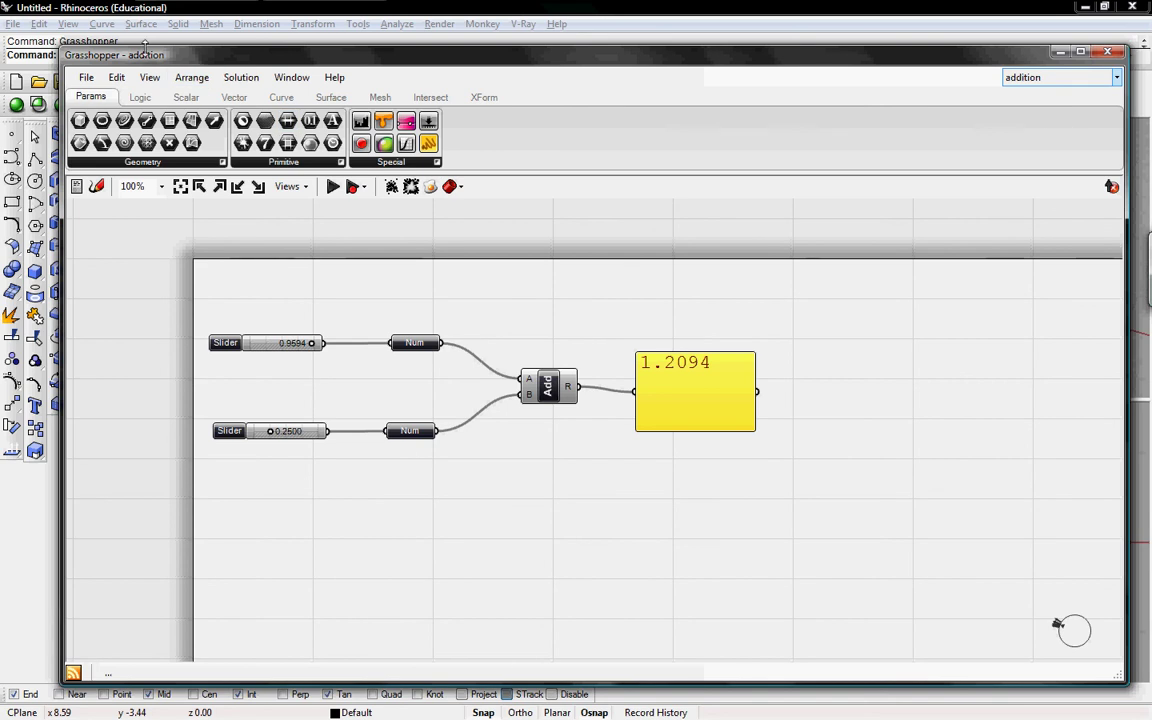
drag(165, 62, 150, 50)
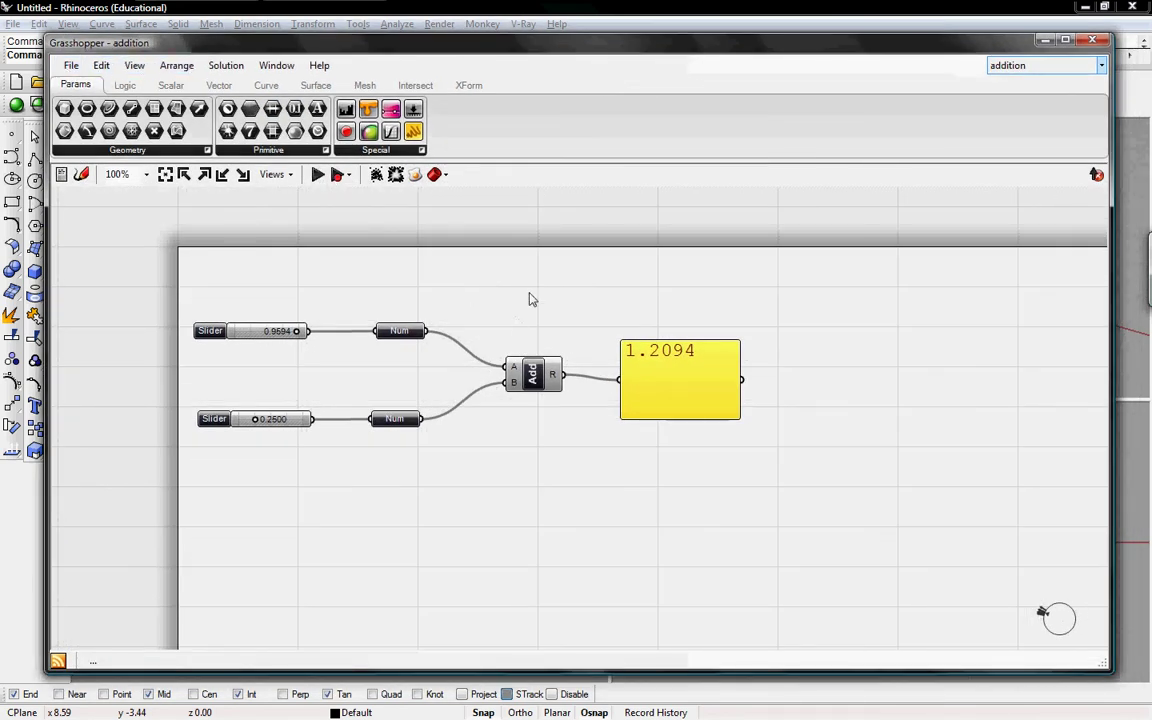
right_drag(532, 299, 530, 345)
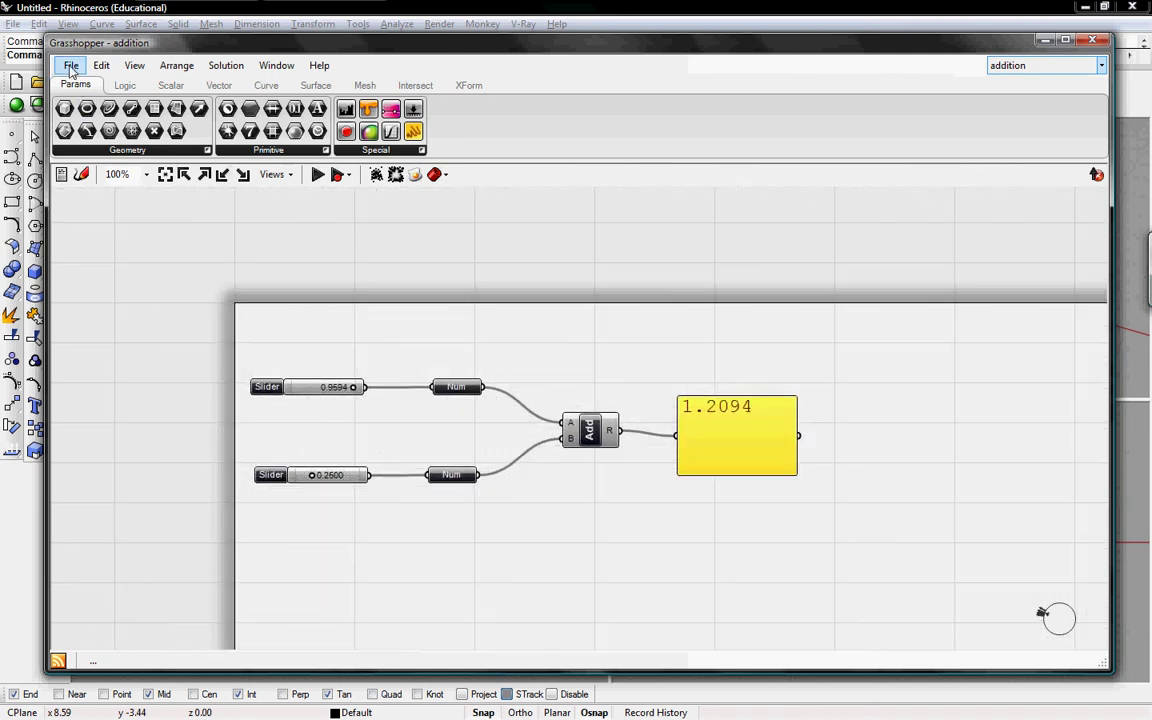
Switch to the blank 'first' definition, then back to 'addition', and recentre its view
click(1010, 65)
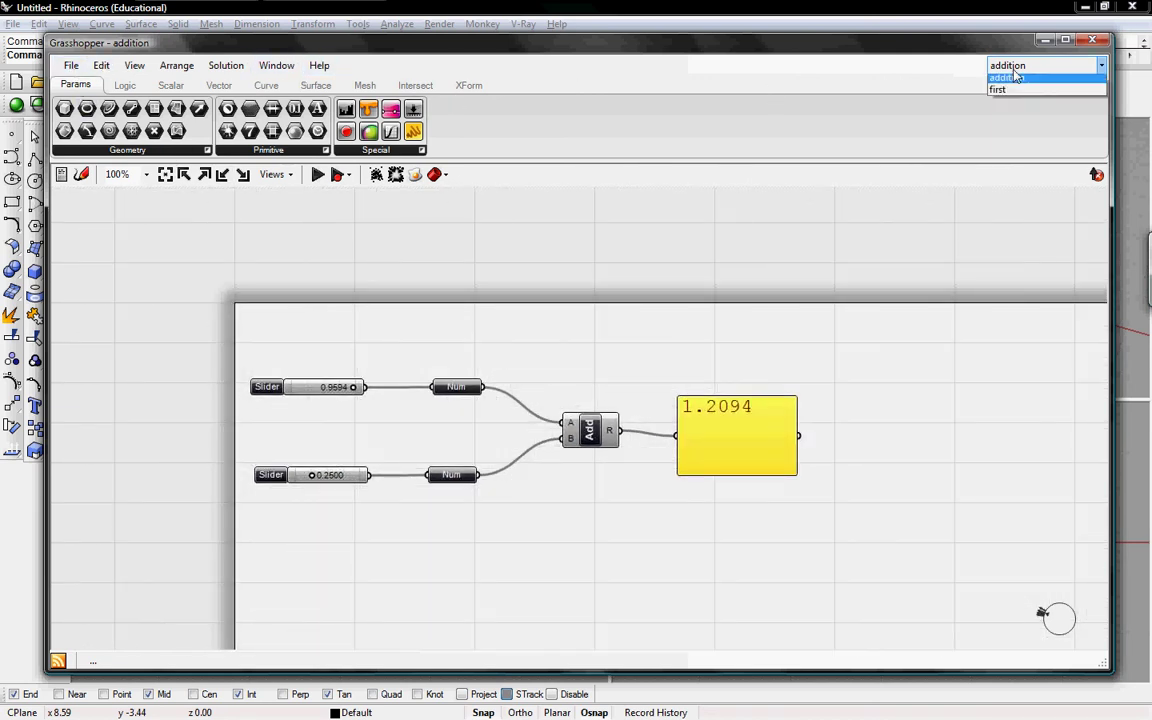
click(1008, 91)
click(1019, 65)
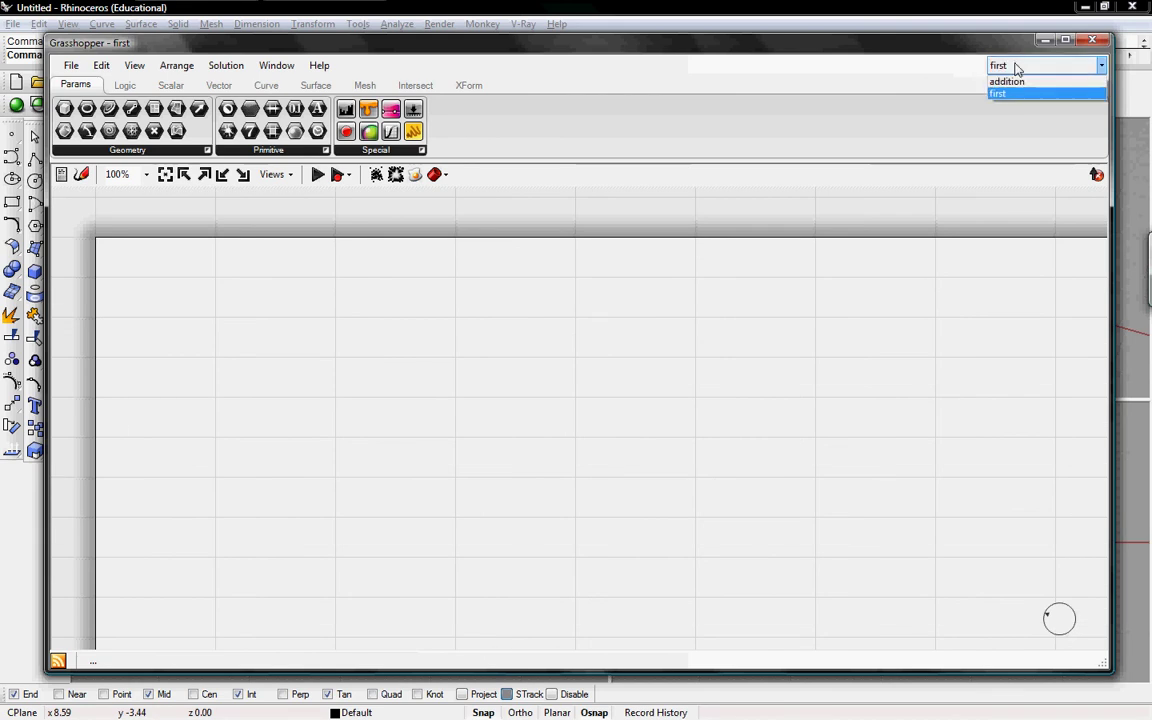
click(1010, 79)
right_drag(737, 270, 640, 238)
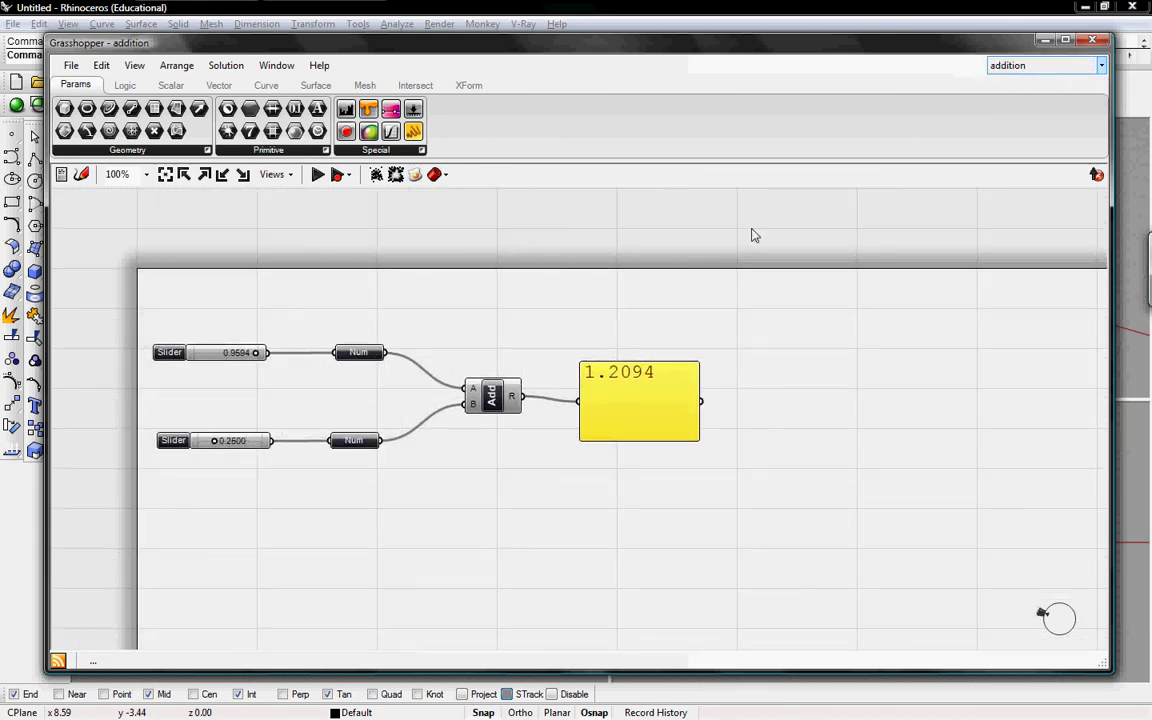